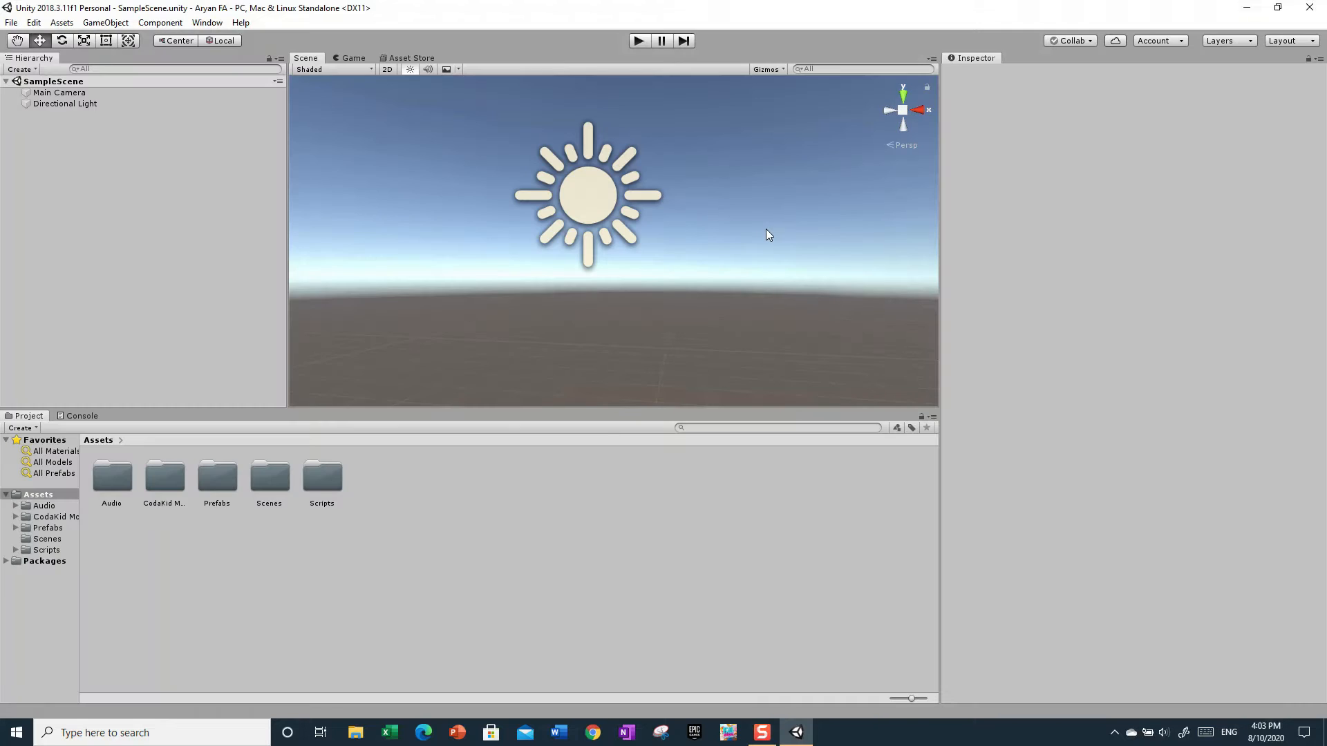
# - Look around the empty sample scene from several directions in the Scene view
pyautogui.moveTo(756, 232); pyautogui.dragTo(29, 282, button='right')
pyautogui.moveTo(499, 208); pyautogui.dragTo(1198, 281, button='right')
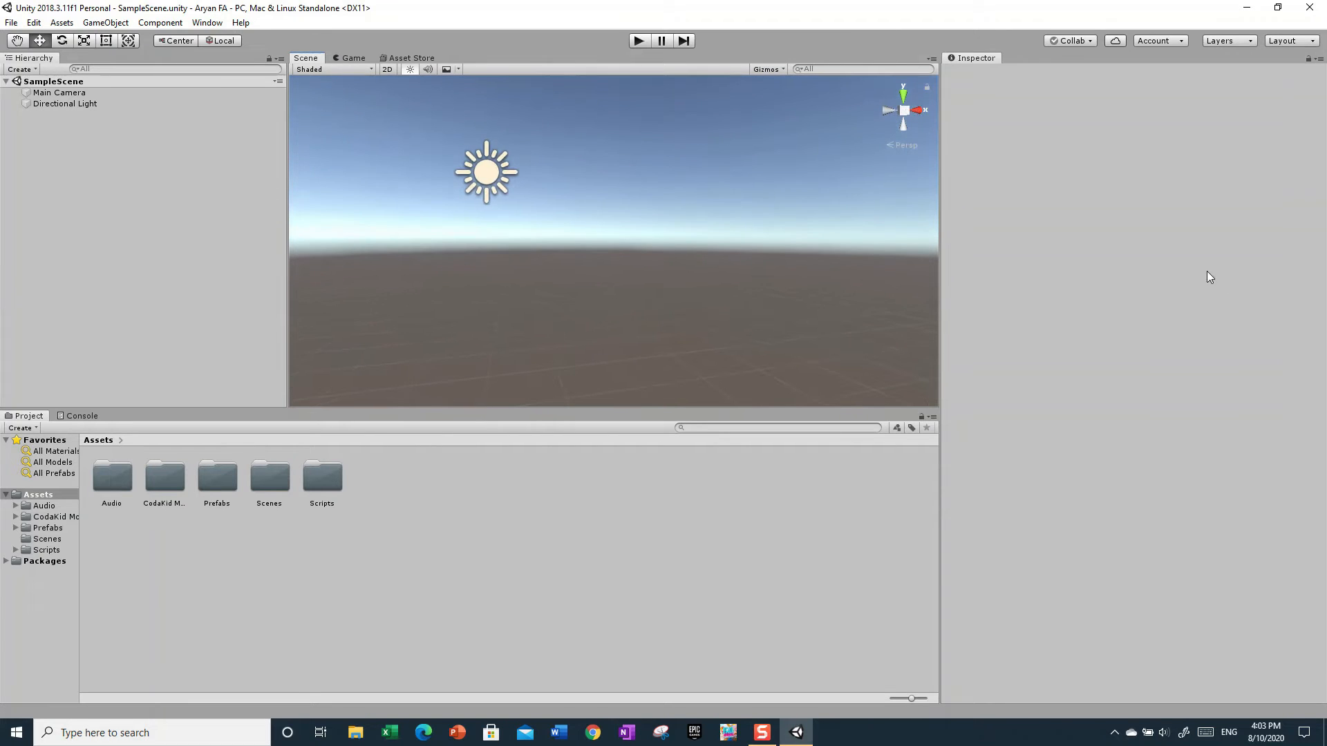
pyautogui.moveTo(910, 220); pyautogui.dragTo(1259, 299, button='right')
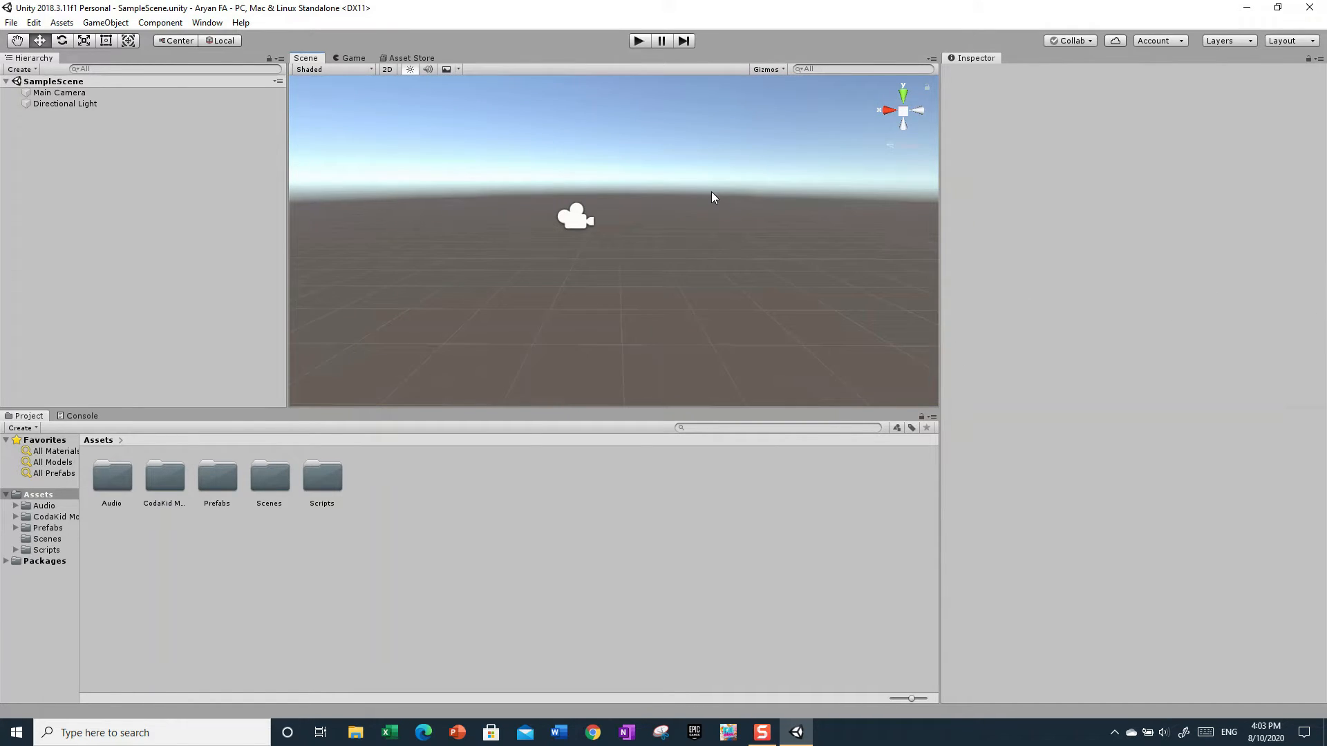
pyautogui.moveTo(601, 239); pyautogui.dragTo(1010, 209, button='right')
pyautogui.moveTo(583, 199); pyautogui.dragTo(258, 260, button='right')
pyautogui.moveTo(123, 268); pyautogui.dragTo(197, 212, button='right')
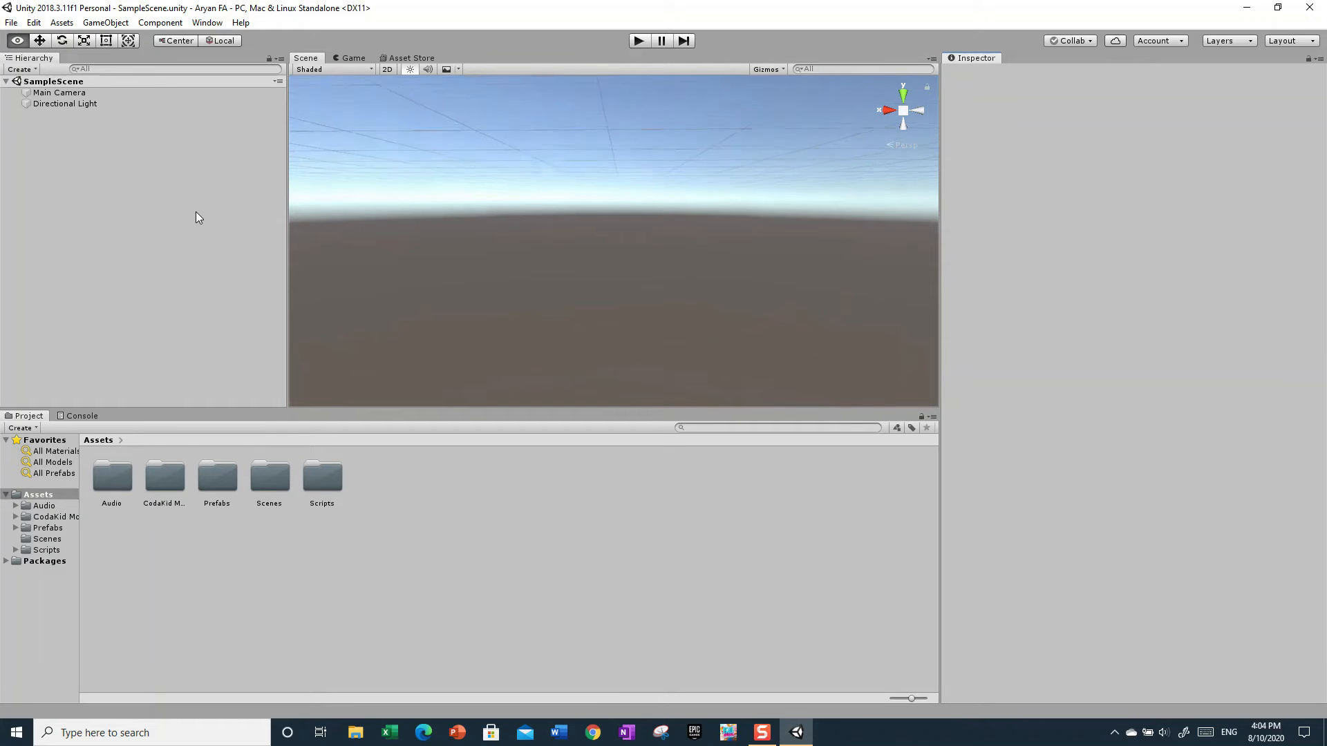
pyautogui.moveTo(196, 212); pyautogui.dragTo(1175, 253, button='right')
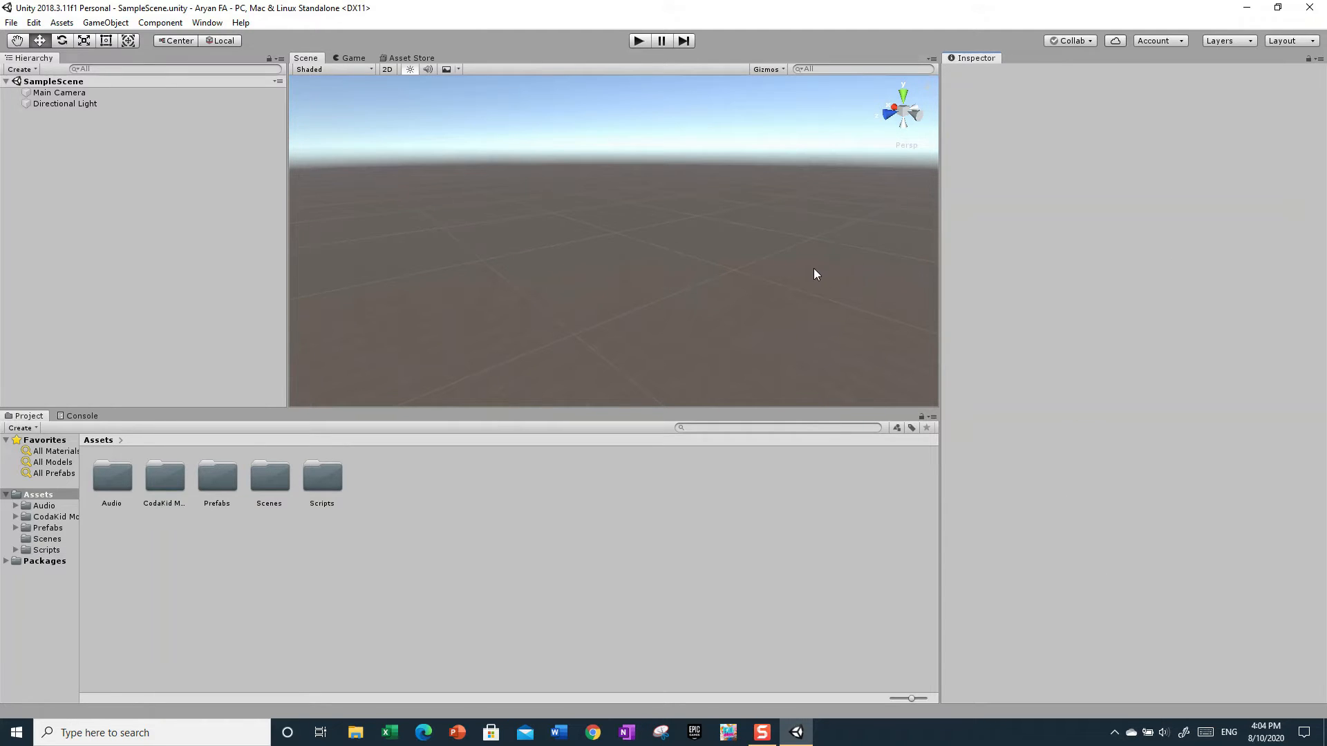
pyautogui.moveTo(614, 300); pyautogui.dragTo(317, 148, button='right')
# - Collapse and re-expand SampleScene in the hierarchy, and inspect the properties of its Main Camera and Directional Light
pyautogui.click(12, 83)
pyautogui.click(8, 82)
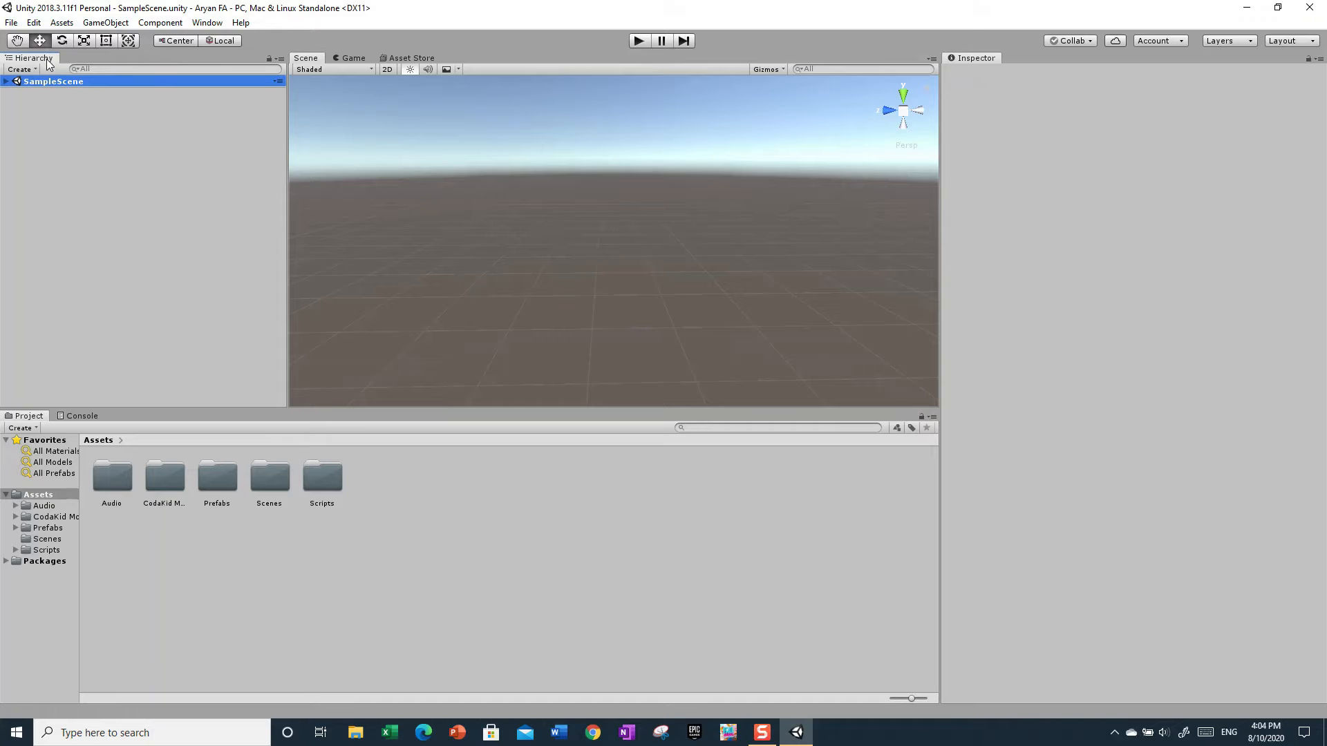
pyautogui.click(7, 82)
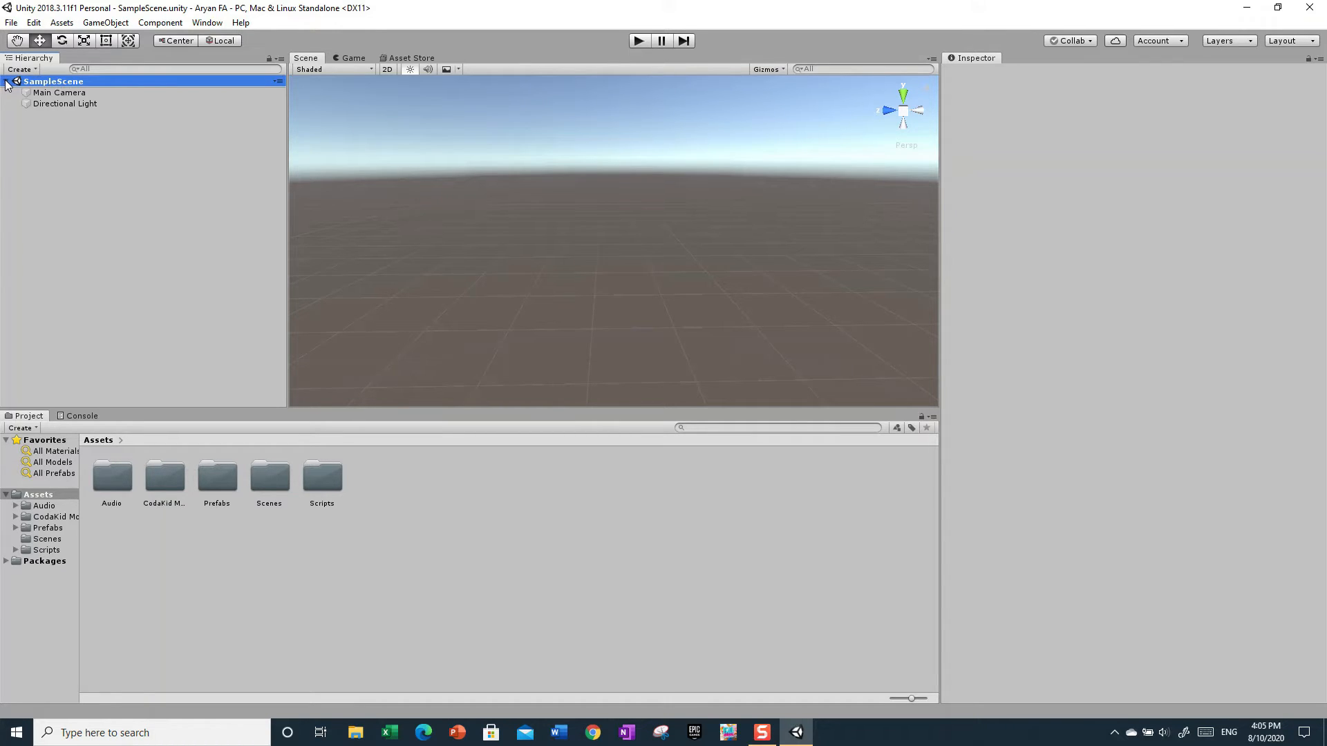
pyautogui.click(51, 94)
pyautogui.keyDown('alt'); pyautogui.moveTo(489, 173); pyautogui.dragTo(235, 231); pyautogui.keyUp('alt')
pyautogui.keyDown('alt'); pyautogui.moveTo(423, 236); pyautogui.dragTo(600, 238); pyautogui.keyUp('alt')
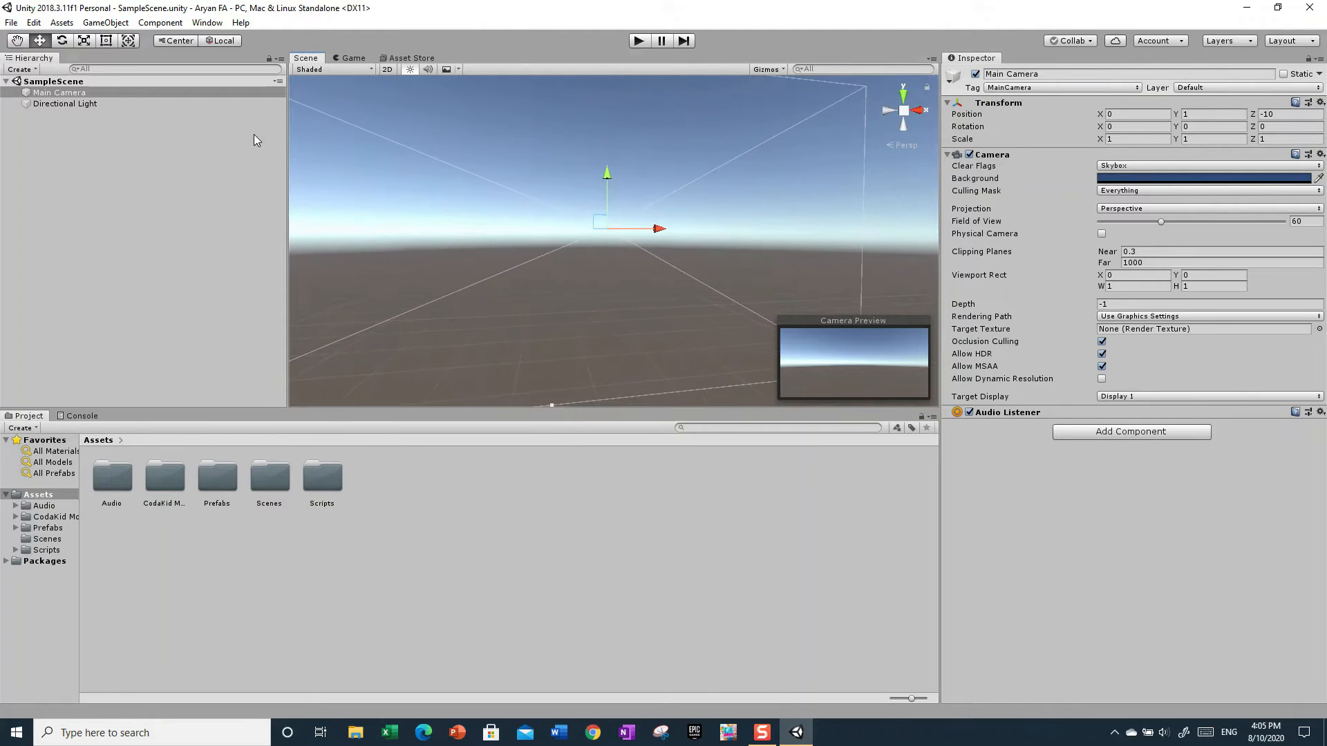
pyautogui.click(75, 103)
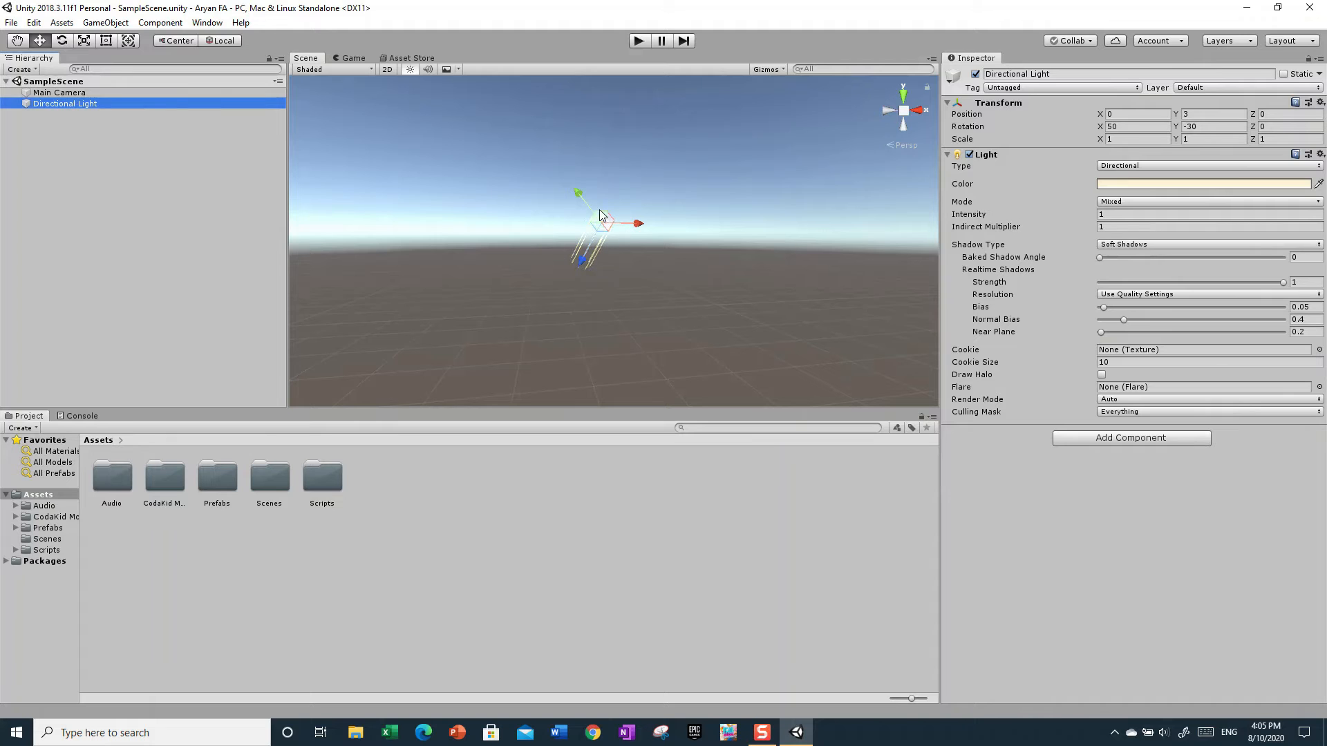
pyautogui.keyDown('alt'); pyautogui.moveTo(674, 246); pyautogui.dragTo(39, 210); pyautogui.keyUp('alt')
# - Select the Main Camera and frame it in the Scene view to examine it, clearing the selection when done
pyautogui.click(59, 92)
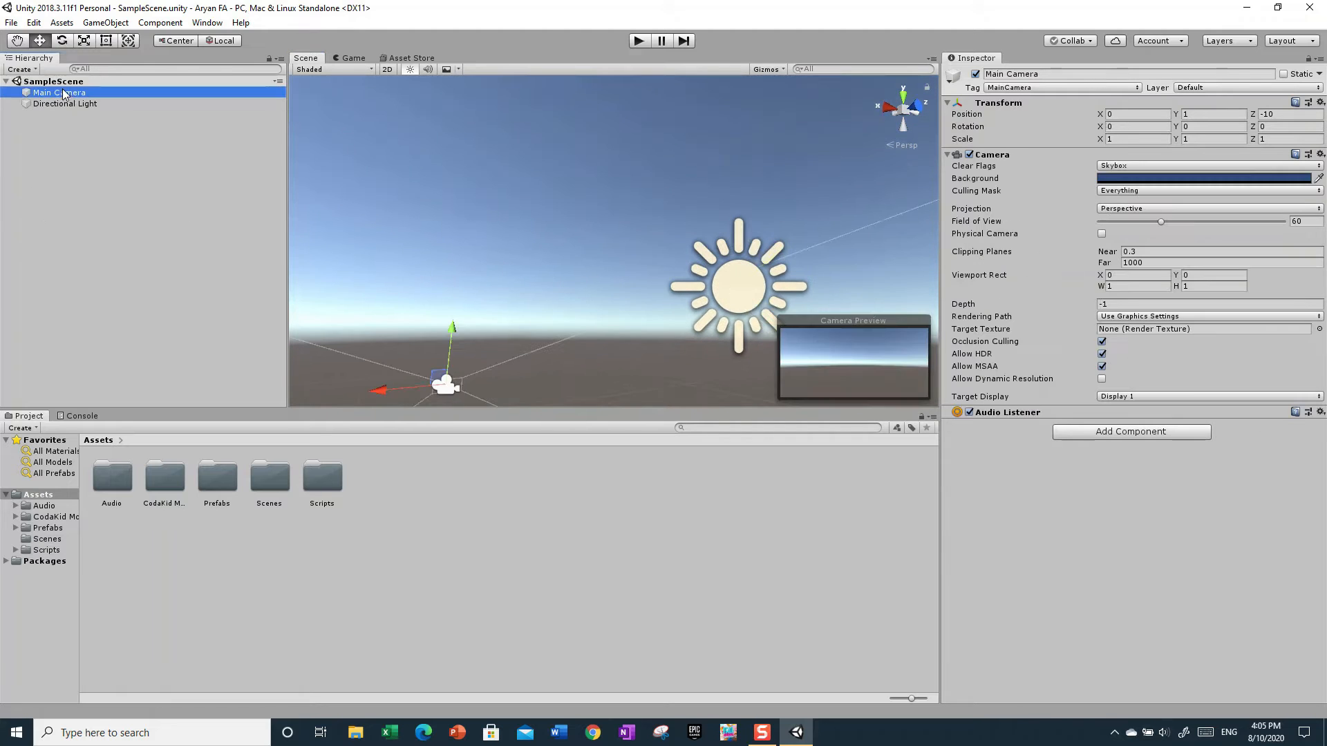
pyautogui.press('f')
pyautogui.keyDown('alt'); pyautogui.moveTo(457, 321); pyautogui.dragTo(468, 388); pyautogui.keyUp('alt')
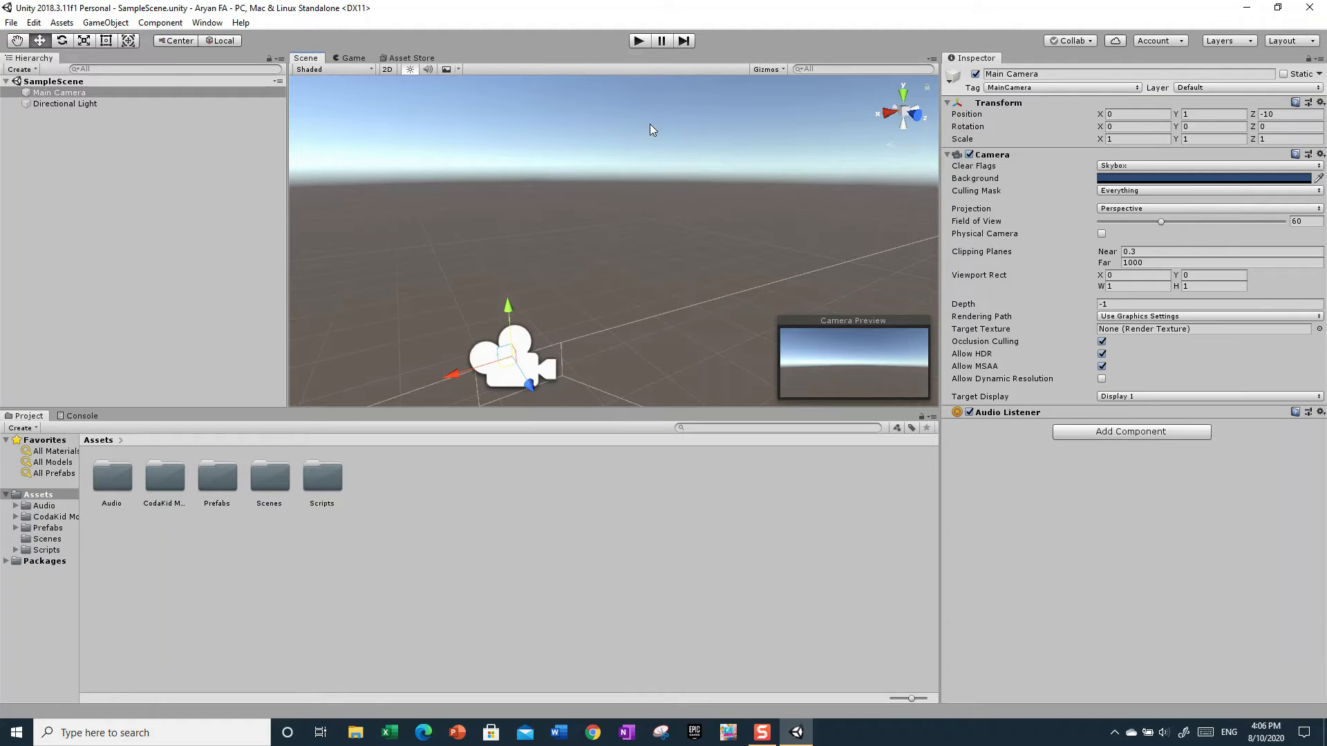
pyautogui.click(668, 195)
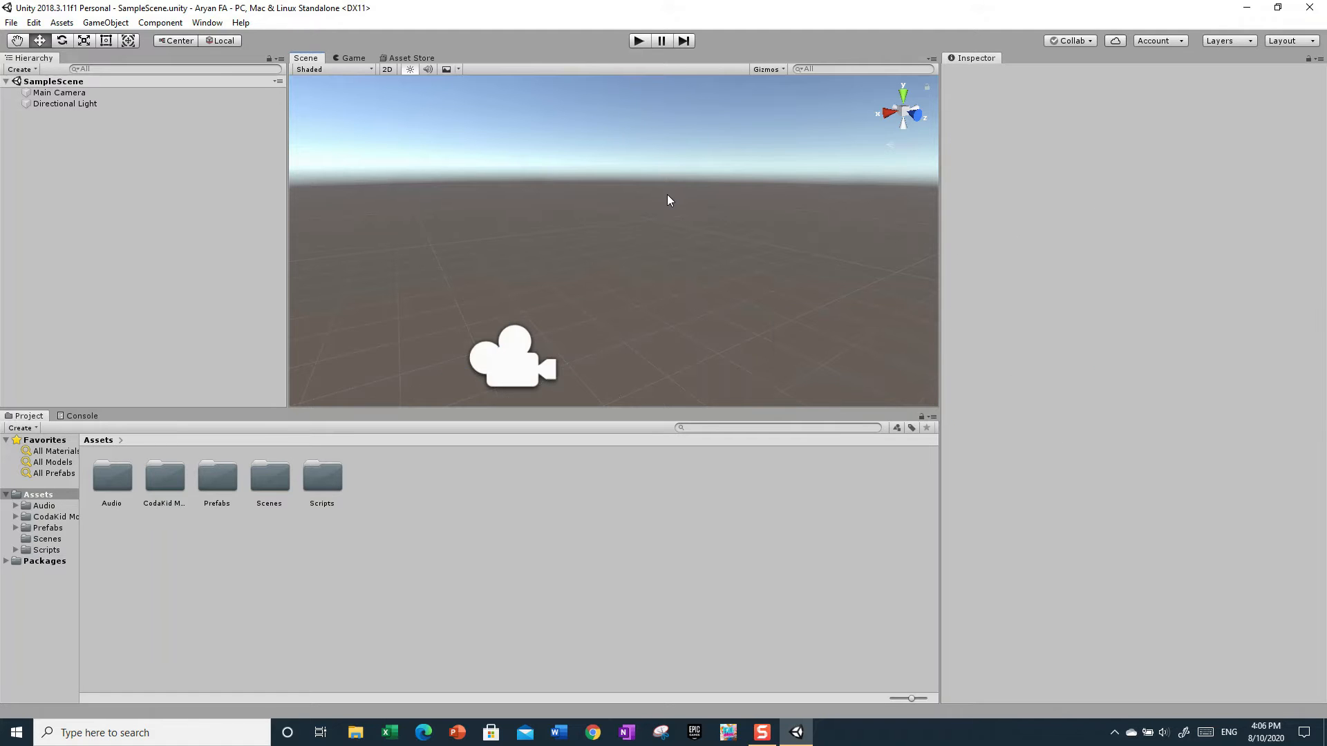
pyautogui.keyDown('alt'); pyautogui.moveTo(667, 196); pyautogui.dragTo(1227, 130); pyautogui.keyUp('alt')
pyautogui.moveTo(817, 254); pyautogui.dragTo(532, 273, button='right')
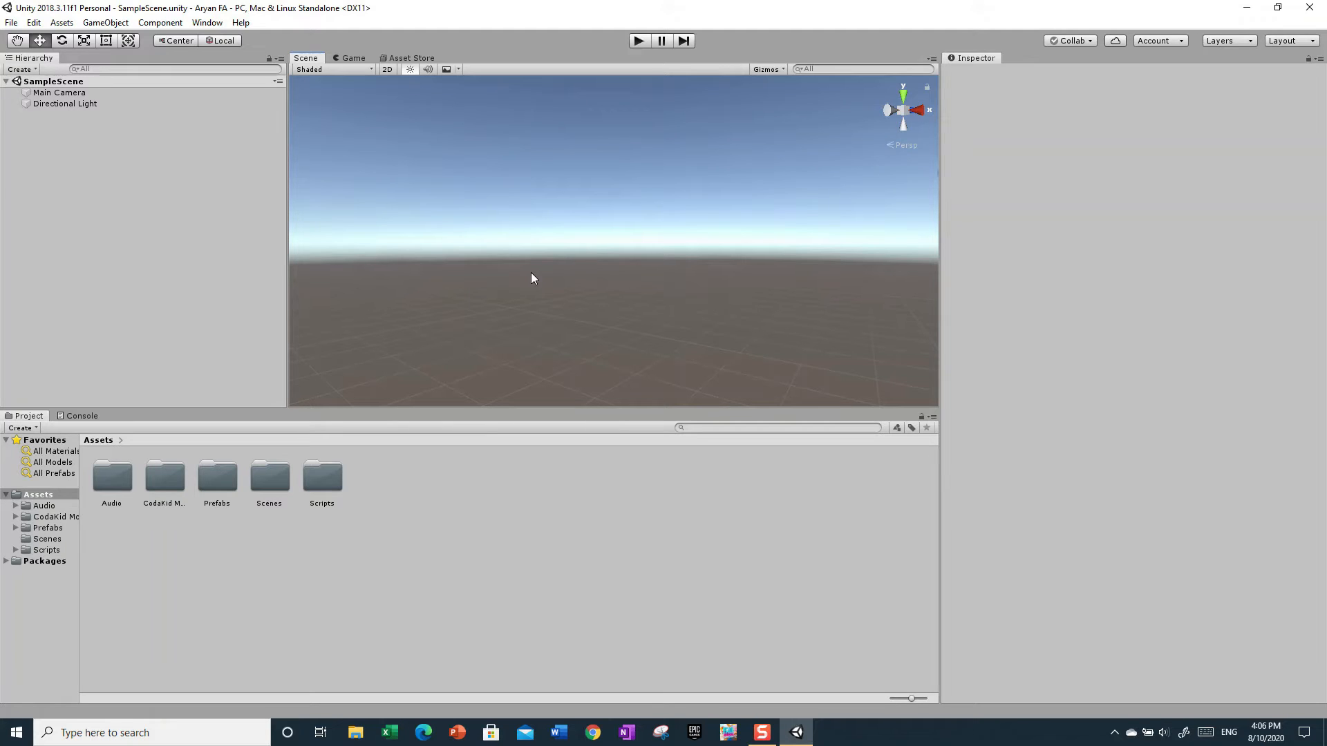
pyautogui.moveTo(531, 272); pyautogui.dragTo(770, 277, button='right')
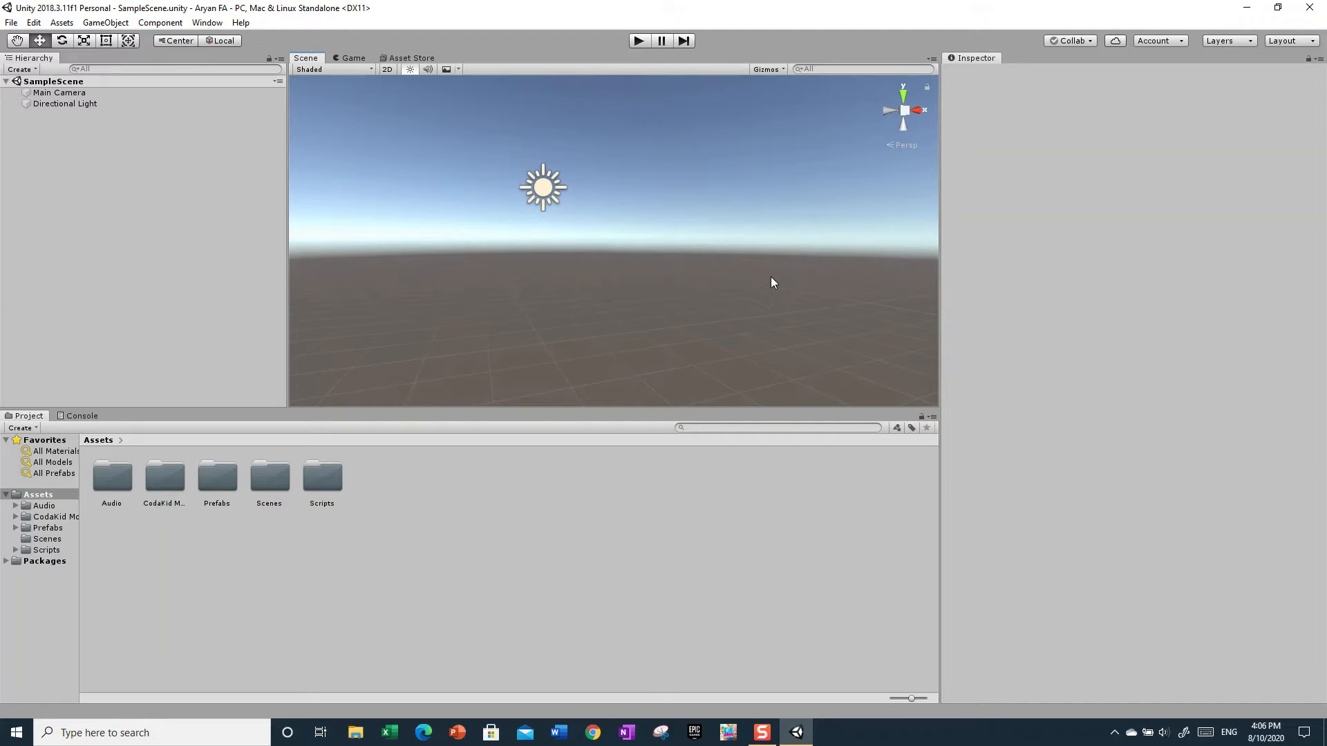
pyautogui.moveTo(770, 276); pyautogui.dragTo(663, 391, button='right')
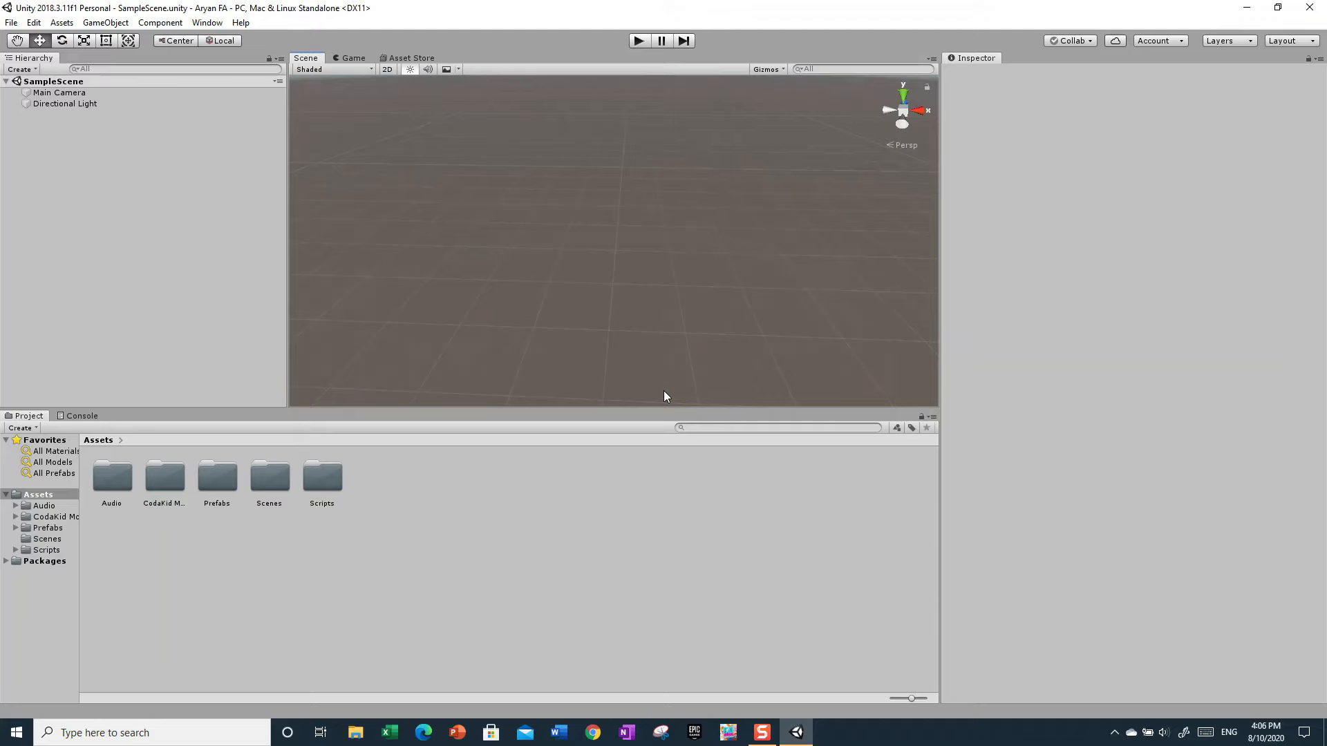
pyautogui.moveTo(615, 323); pyautogui.dragTo(644, 236, button='right')
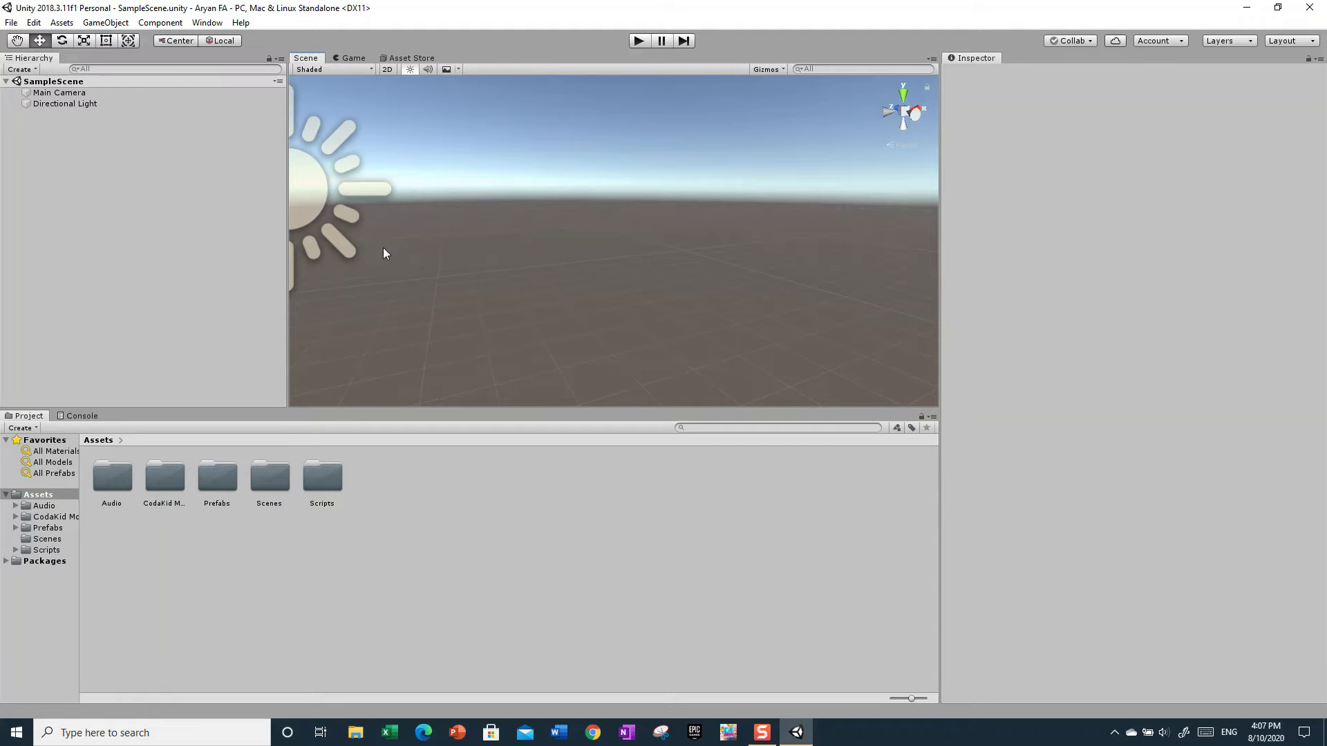
# - Narrow the Hierarchy panel to about half its width to give the Scene view more room
pyautogui.moveTo(286, 332); pyautogui.dragTo(56, 268)
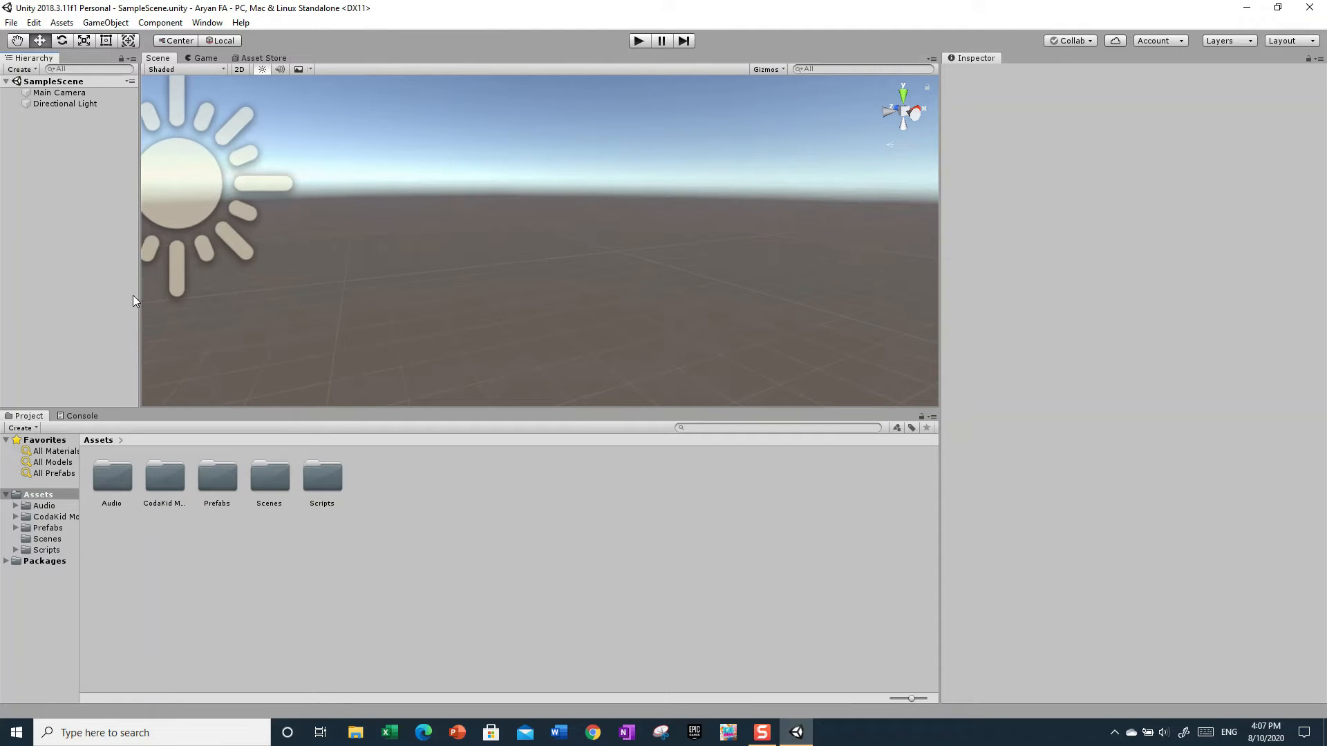
pyautogui.moveTo(139, 298); pyautogui.dragTo(39, 212)
pyautogui.moveTo(141, 224)
pyautogui.mouseDown()
pyautogui.moveTo(444, 221)
pyautogui.moveTo(139, 223)
pyautogui.mouseUp()
pyautogui.keyDown('alt'); pyautogui.moveTo(417, 172); pyautogui.dragTo(309, 238); pyautogui.keyUp('alt')
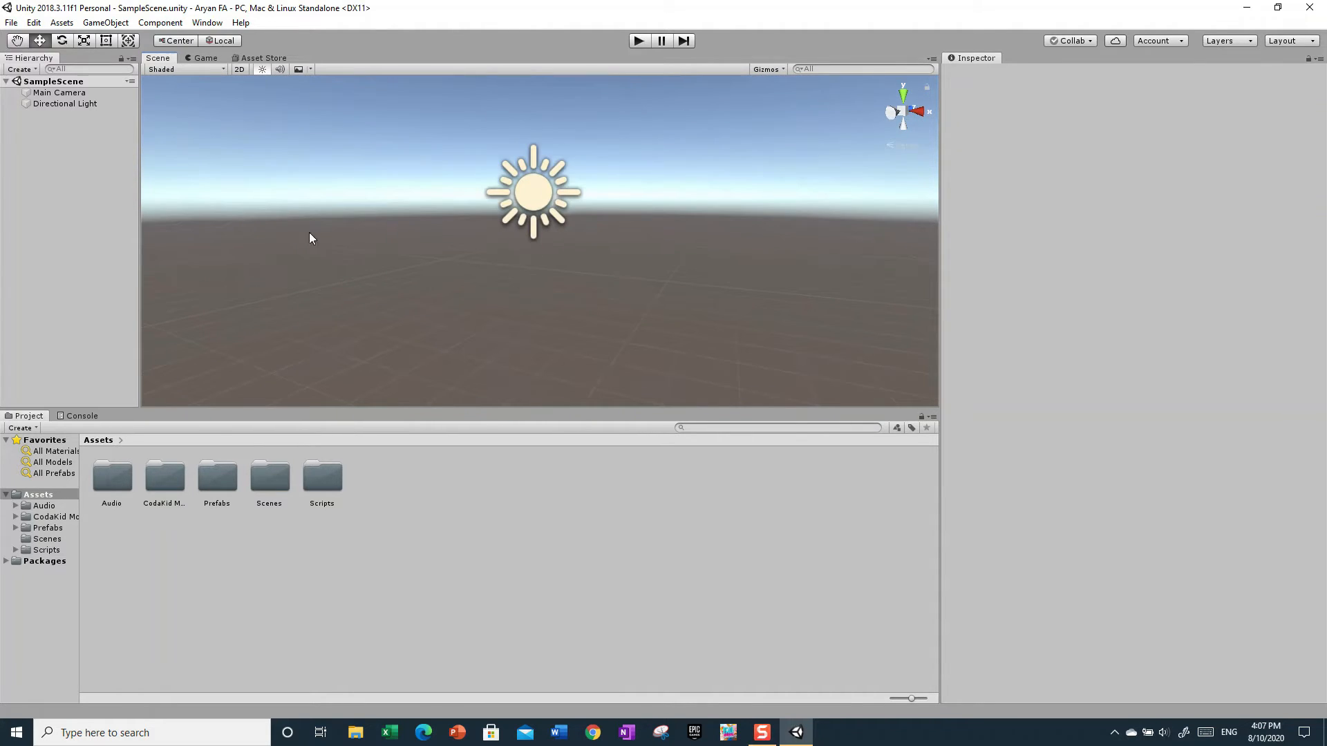
# - View the Game view and the Asset Store, and return to the Scene view
pyautogui.click(203, 60)
pyautogui.click(252, 58)
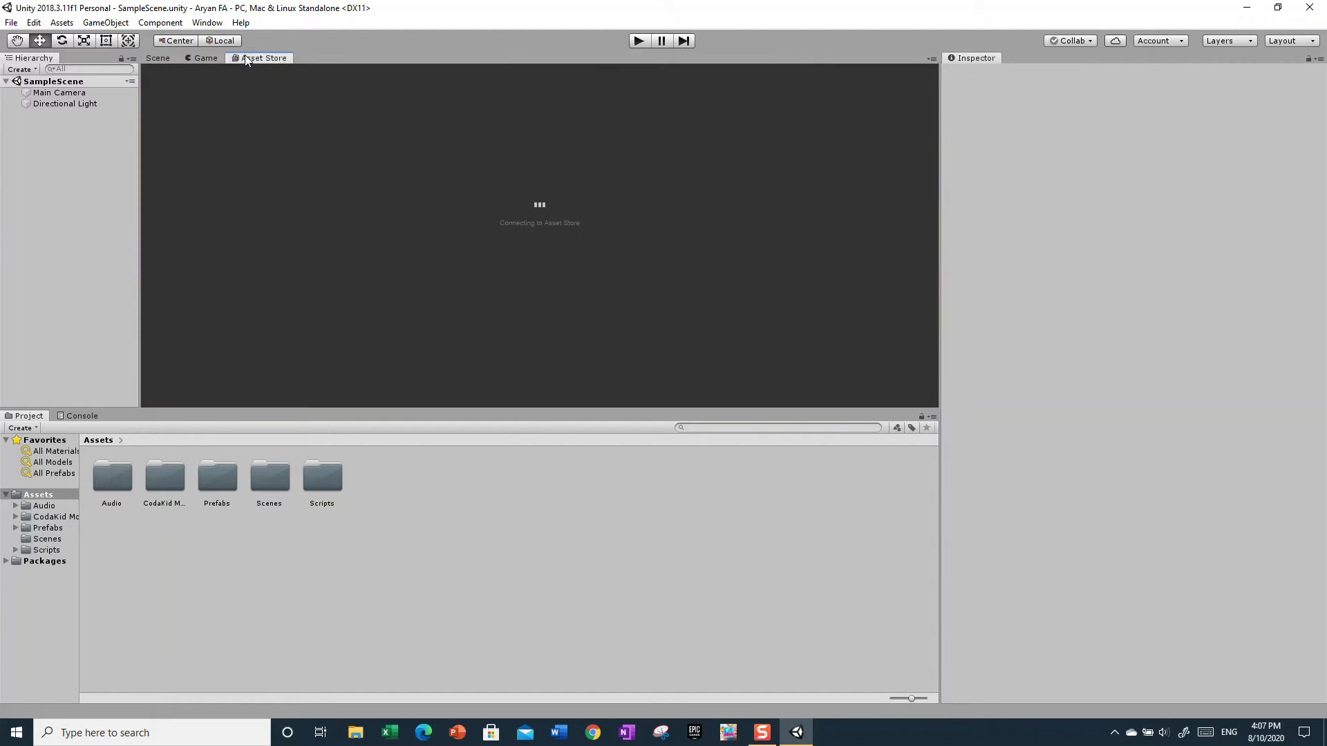
pyautogui.click(161, 58)
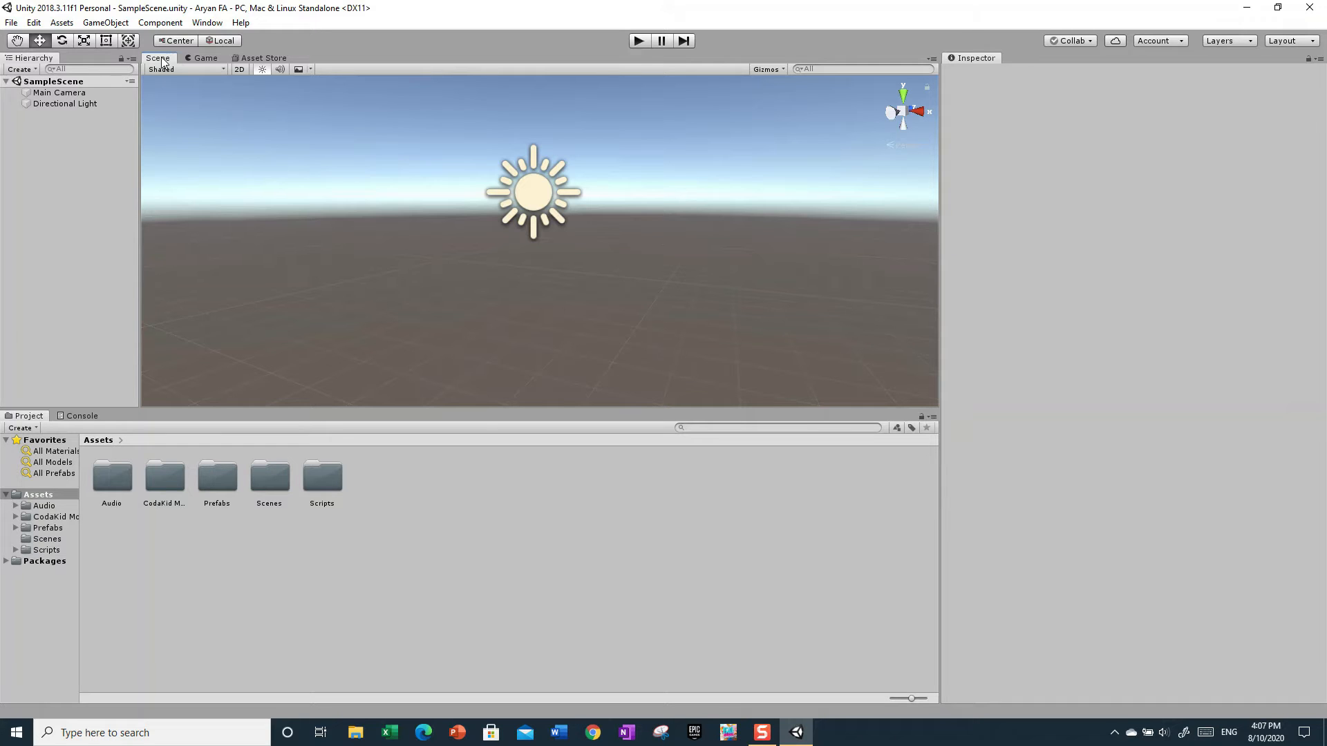
# - Undock the Scene and Game views into separate side-by-side panels beside the Asset Store
pyautogui.moveTo(162, 60); pyautogui.dragTo(214, 127)
pyautogui.moveTo(274, 161); pyautogui.dragTo(165, 46)
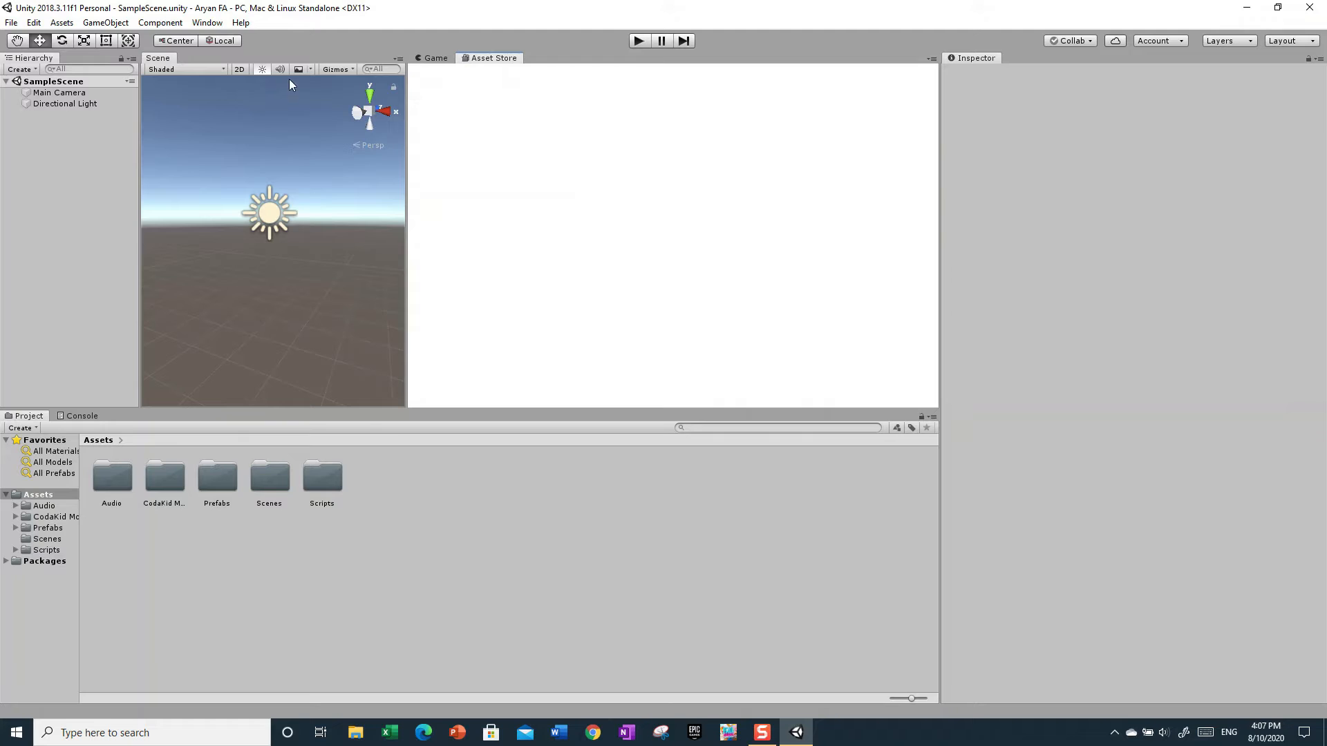
pyautogui.click(432, 58)
pyautogui.moveTo(430, 61); pyautogui.dragTo(369, 138)
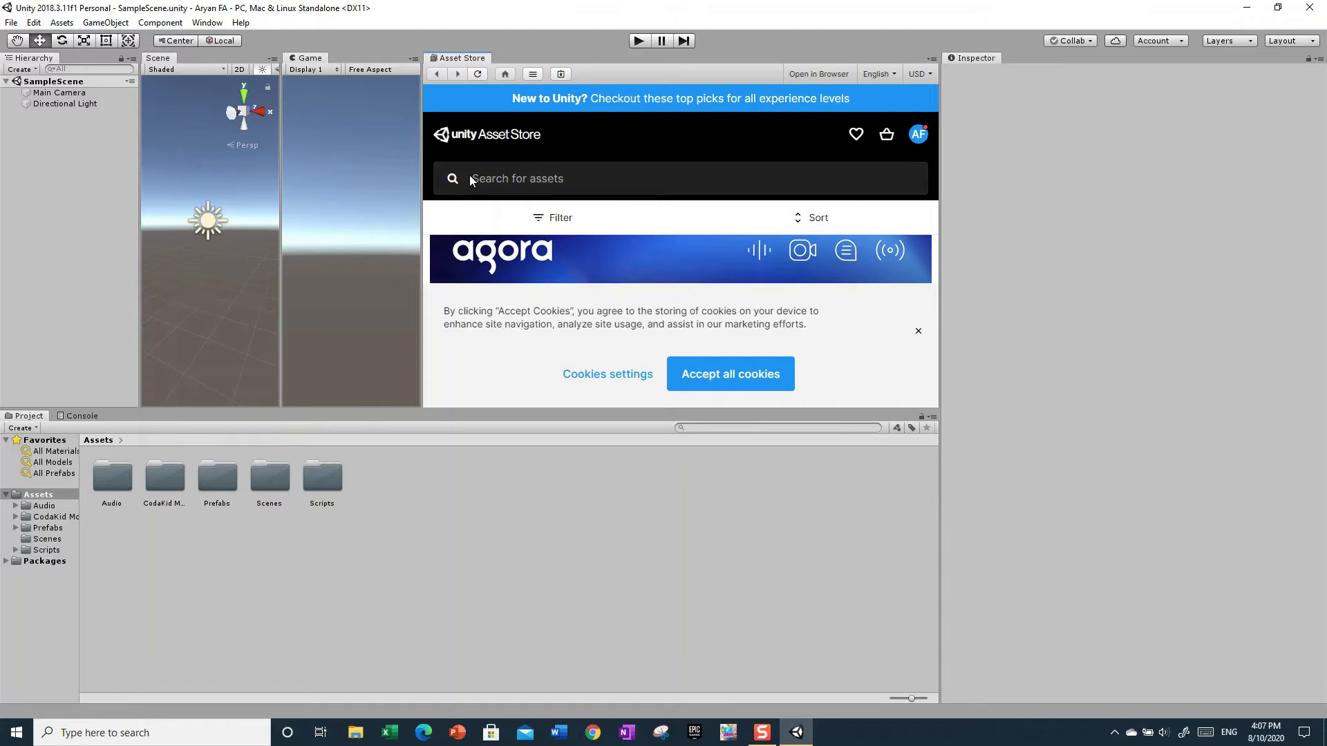
# - Switch the editor window arrangement to the Default layout
pyautogui.click(1280, 43)
pyautogui.click(1288, 36)
pyautogui.click(1288, 39)
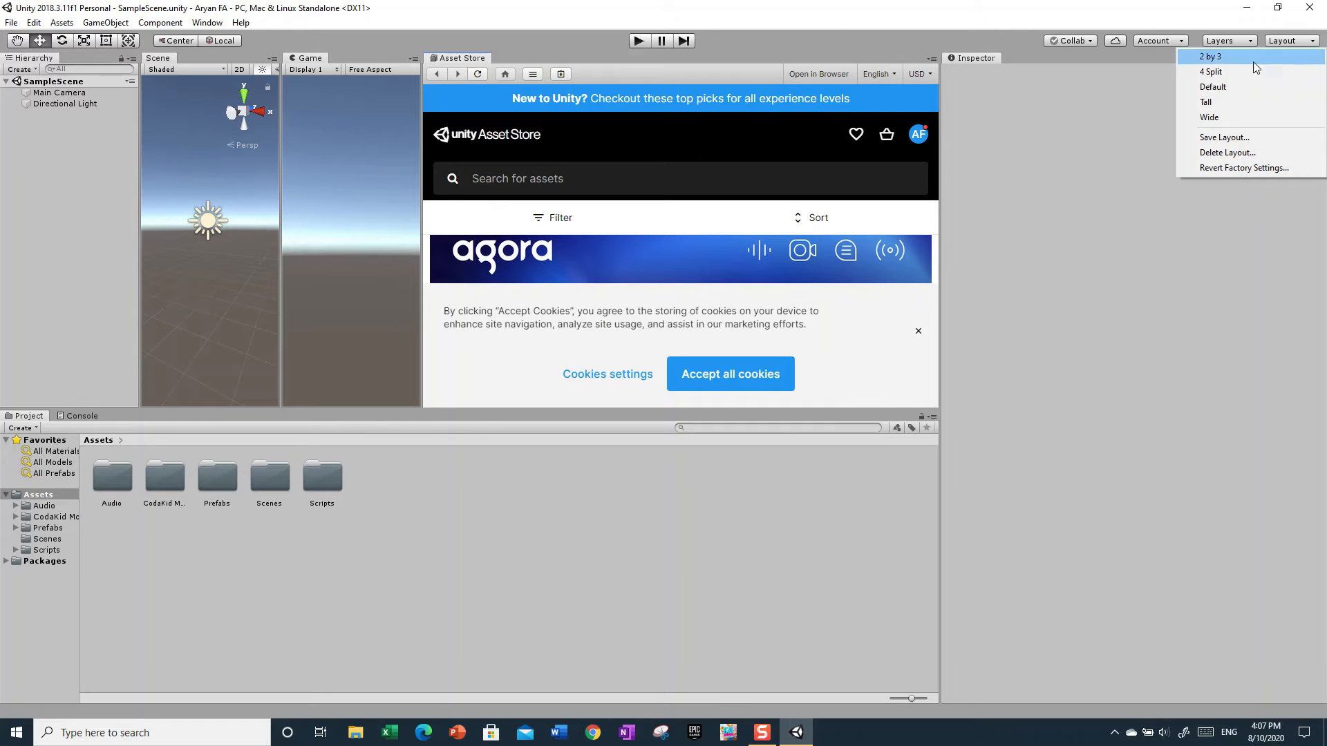
pyautogui.click(1214, 88)
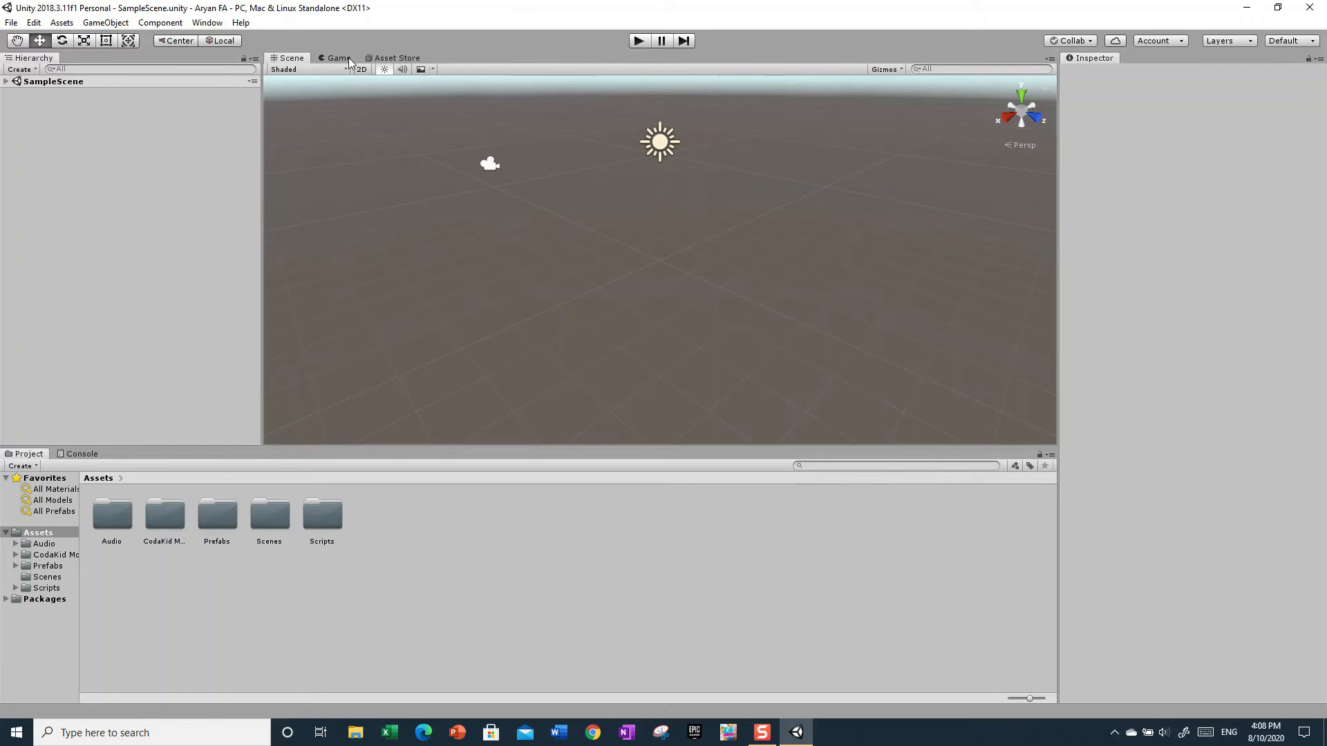
# - Check the Game view and the Asset Store in the central panel, ending on the Game view
pyautogui.click(331, 58)
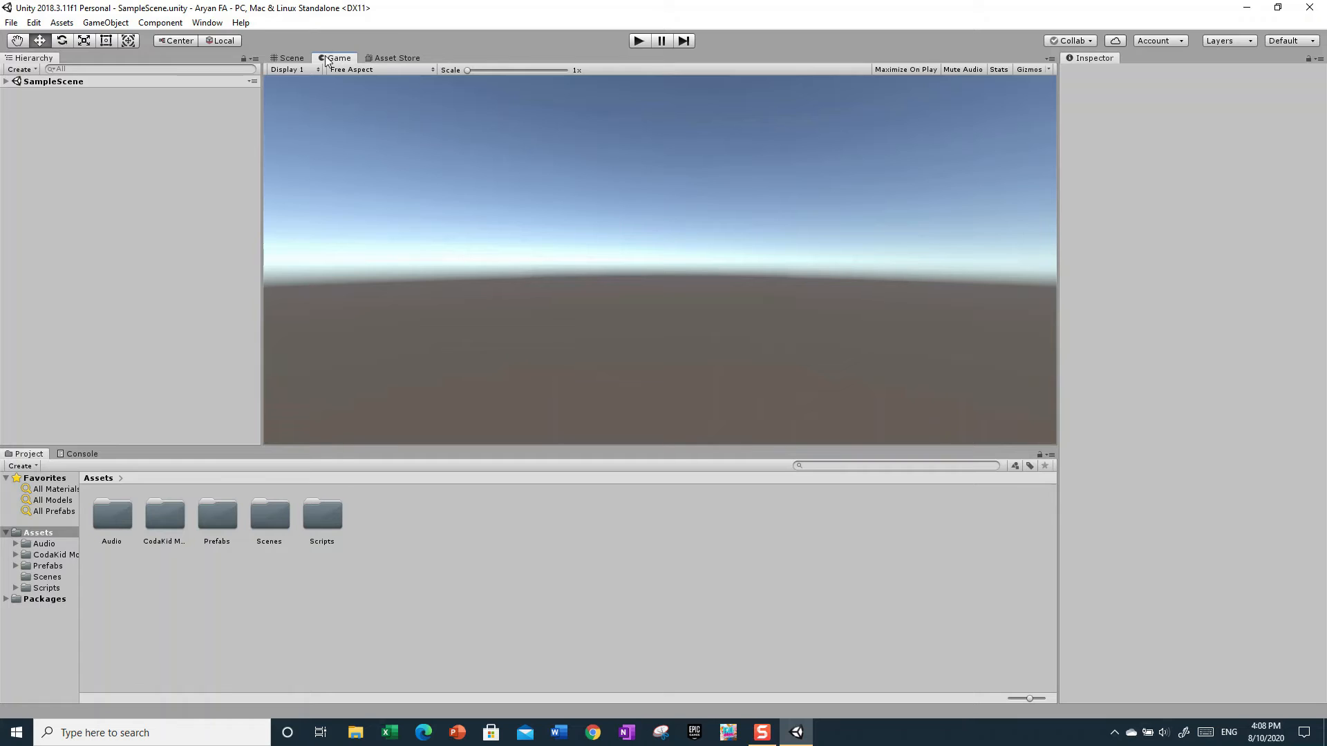
pyautogui.click(394, 58)
pyautogui.click(333, 58)
# - Dock the Game view above the Scene view to see both together, and restore the Default layout
pyautogui.moveTo(333, 59); pyautogui.dragTo(859, 198)
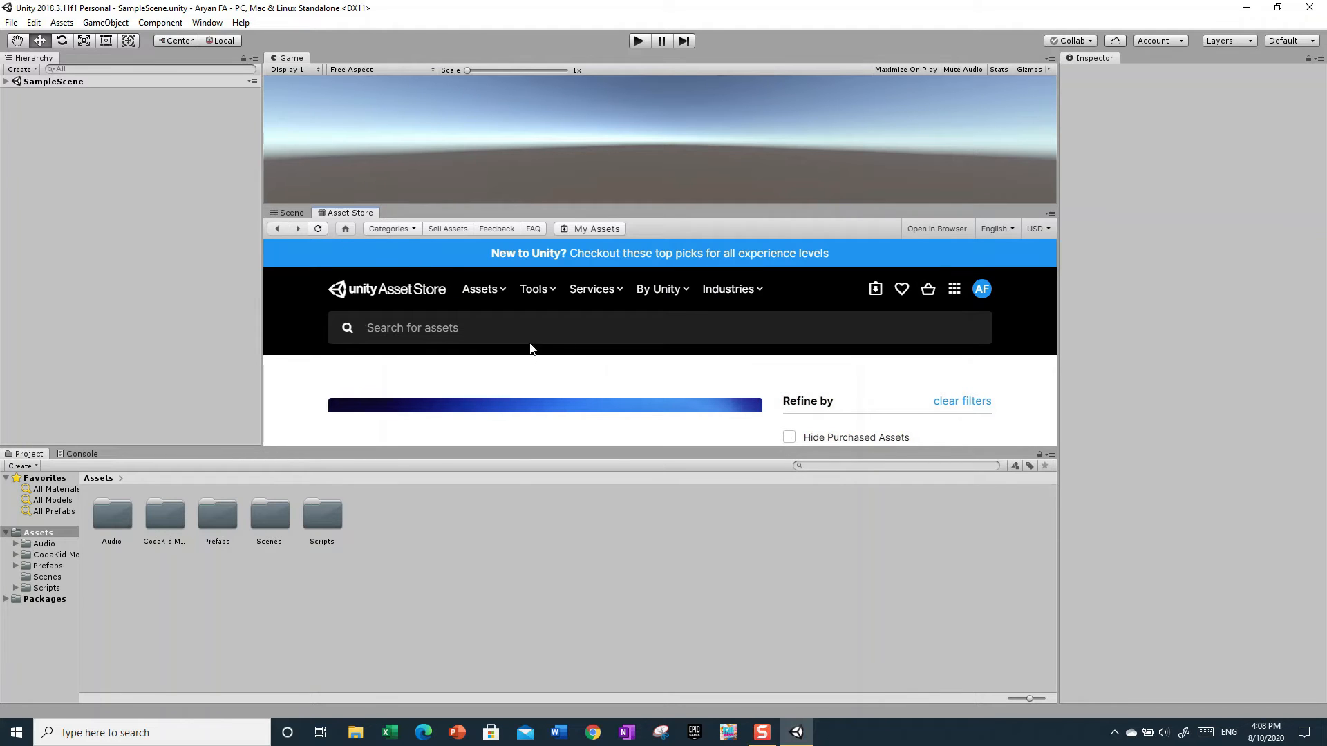
pyautogui.click(283, 213)
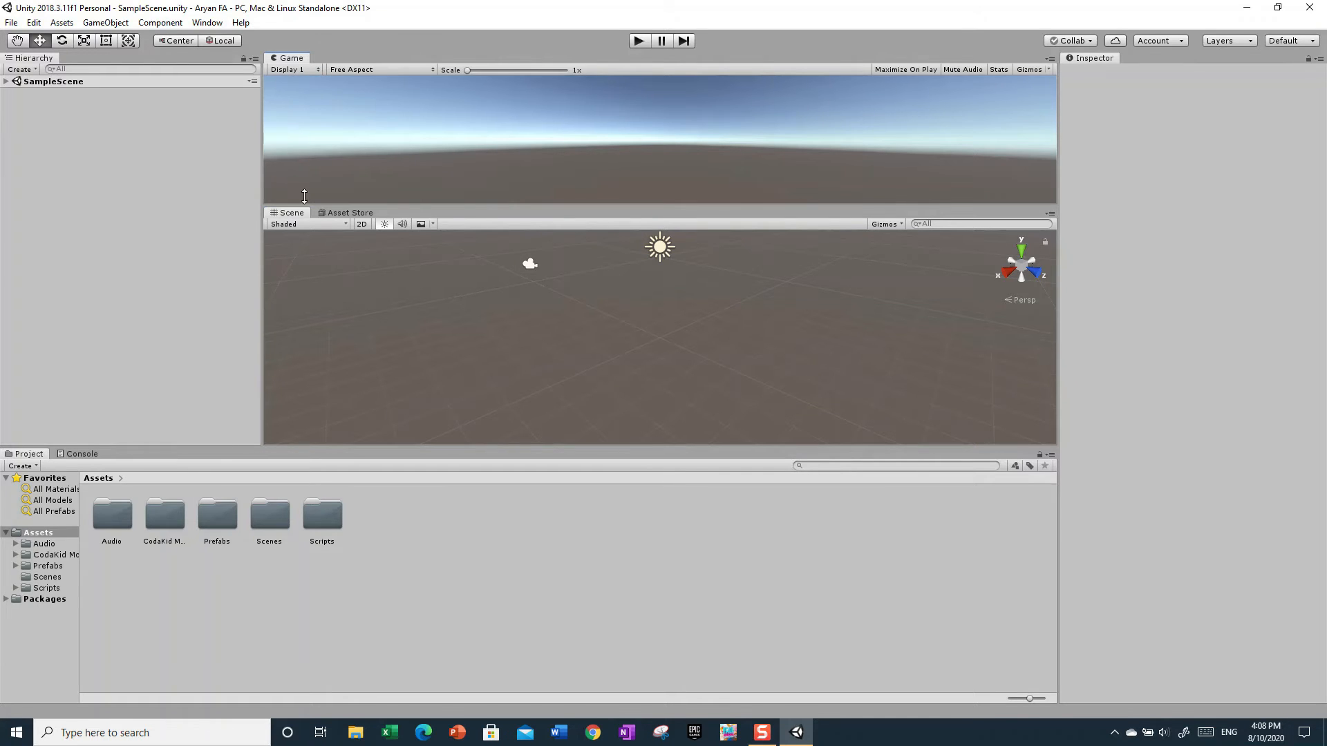
pyautogui.click(1283, 41)
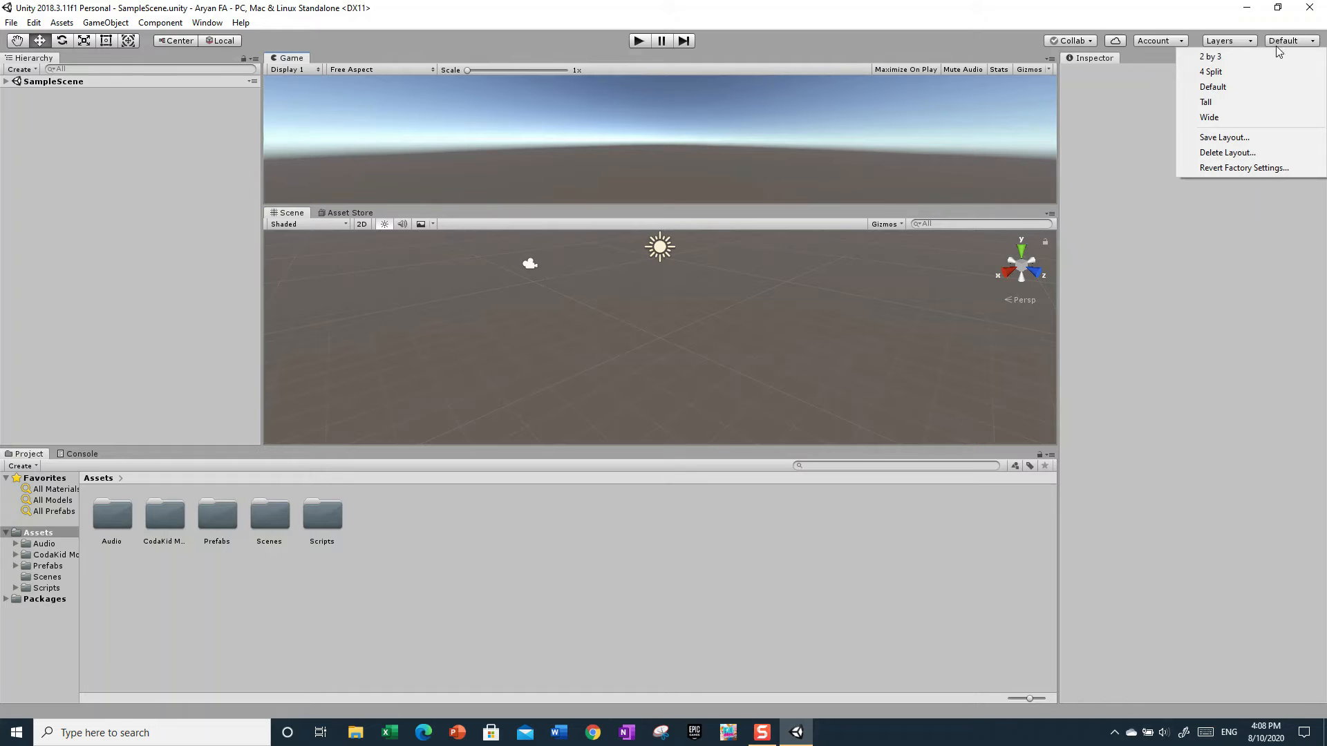
pyautogui.click(1206, 88)
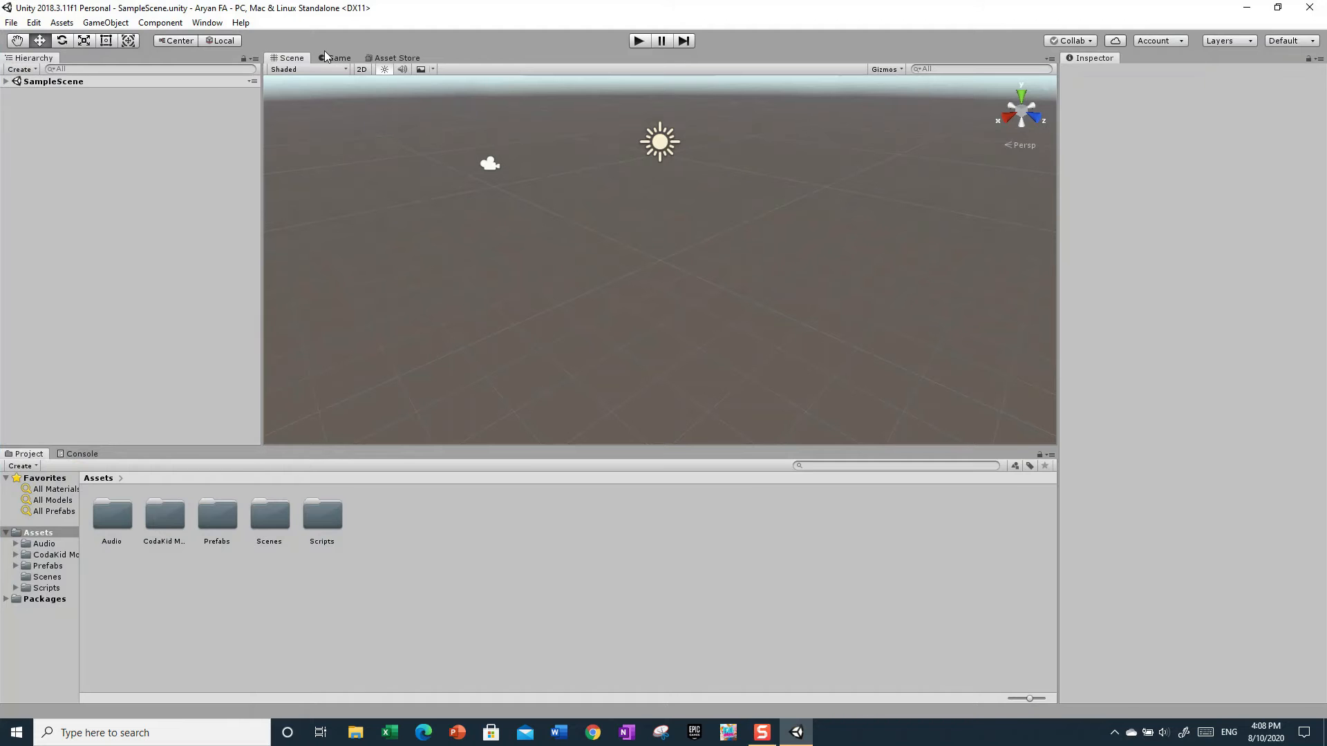
pyautogui.moveTo(504, 207); pyautogui.dragTo(536, 151, button='right')
pyautogui.click(283, 633)
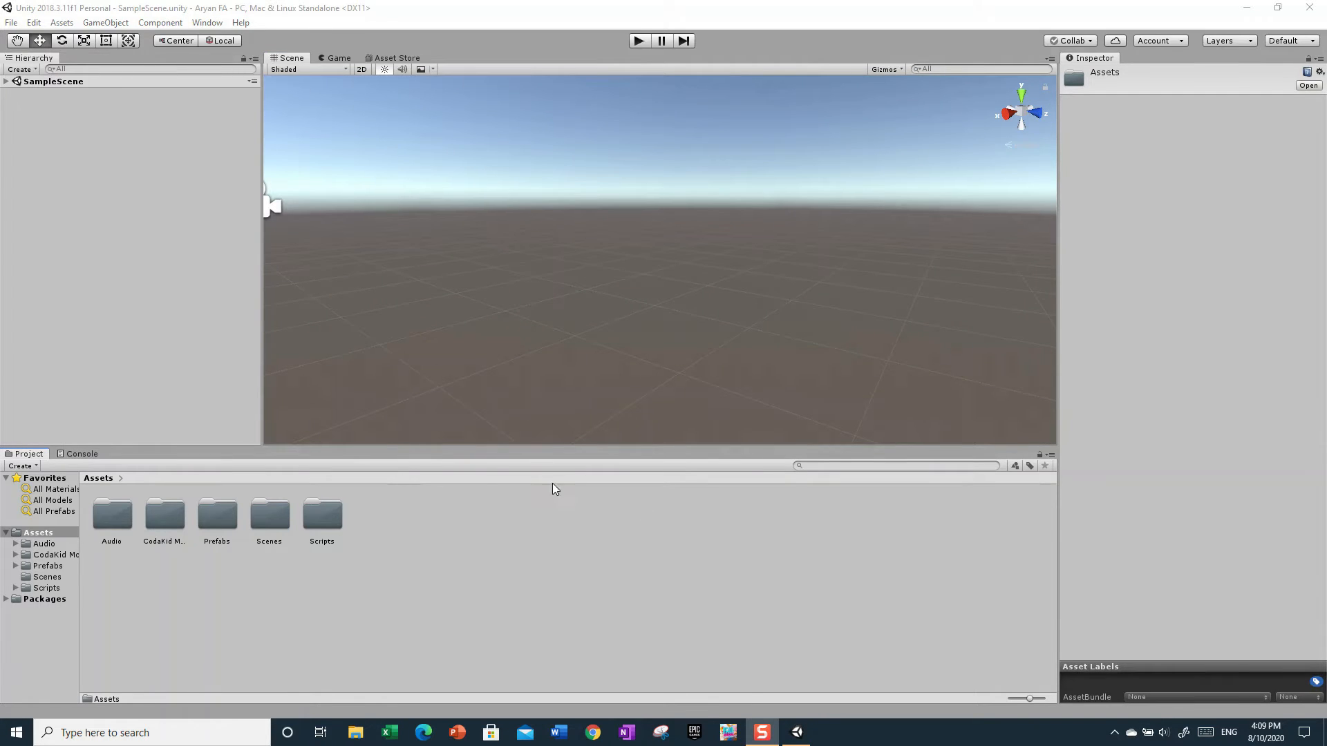
pyautogui.rightClick(438, 529)
pyautogui.click(402, 311)
pyautogui.moveTo(401, 314); pyautogui.dragTo(302, 308, button='right')
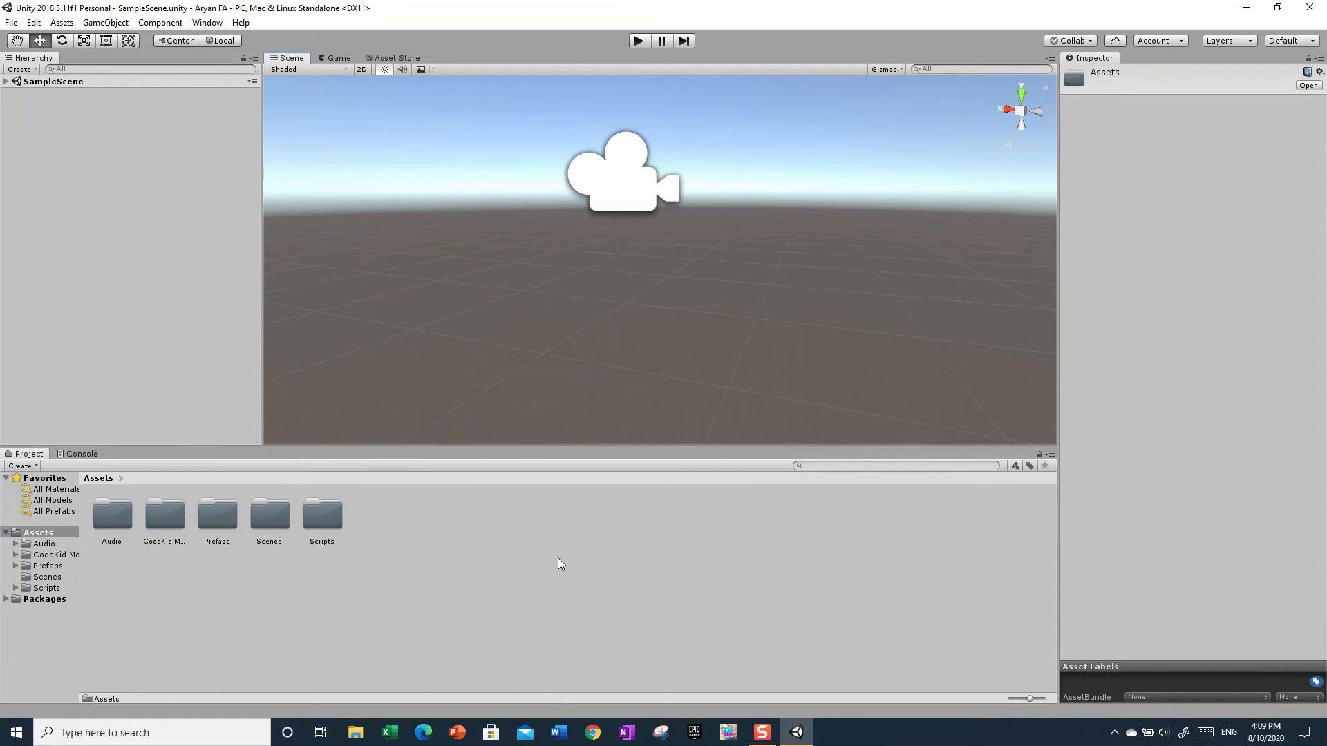
# - Create a C# script named "script" in the project's Assets folder and clear the selection
pyautogui.rightClick(681, 597)
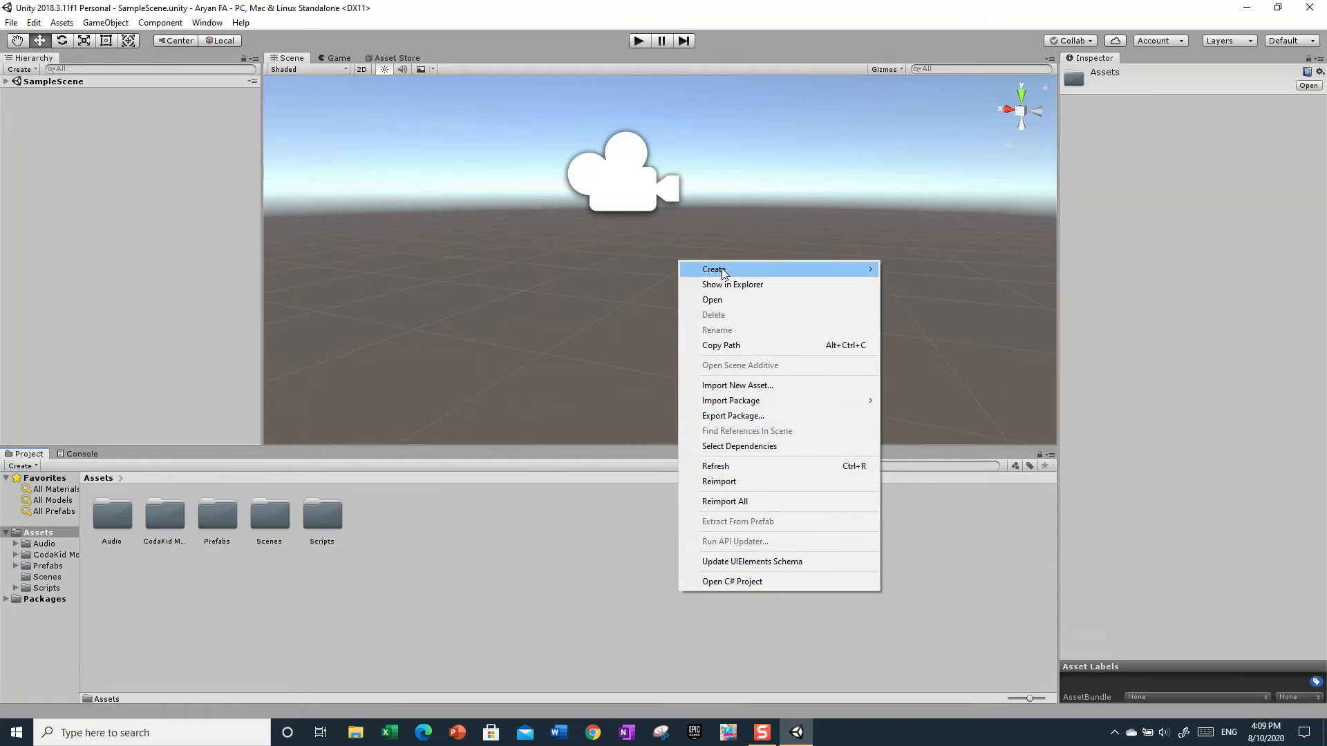
pyautogui.moveTo(724, 273)
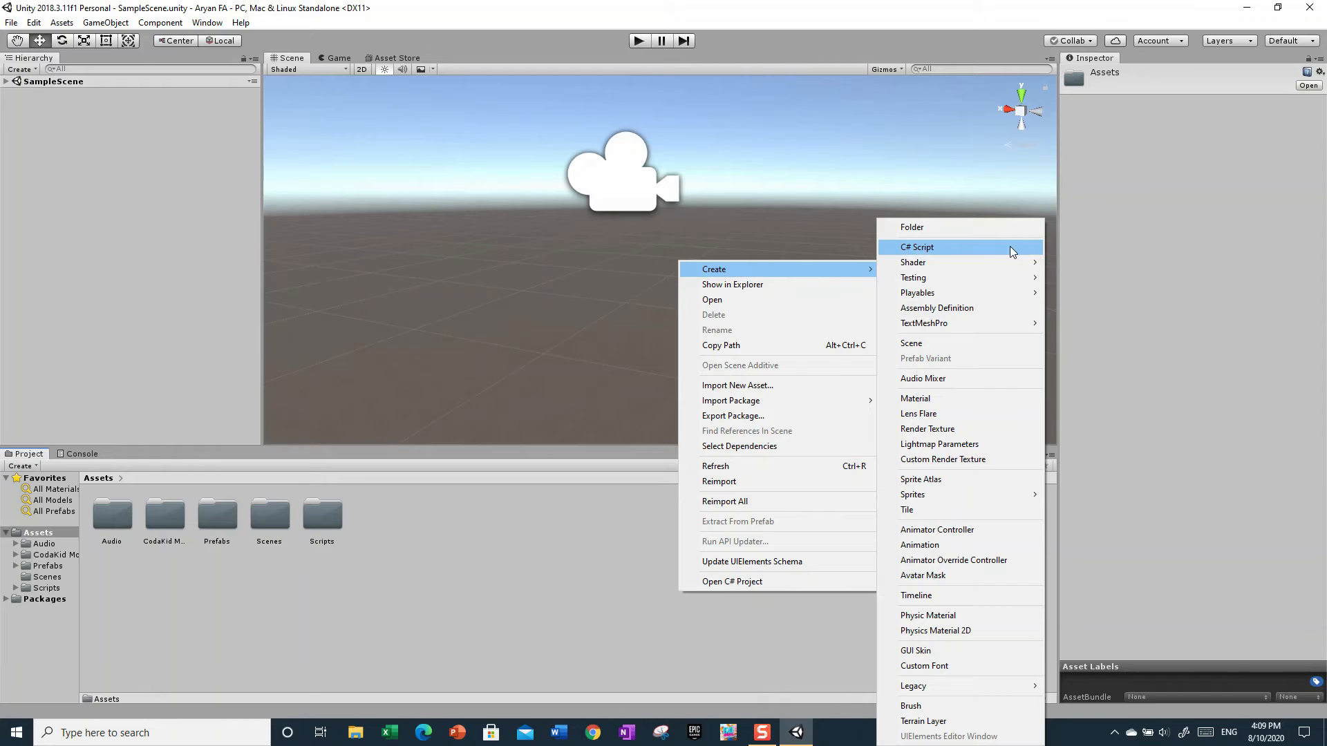
pyautogui.click(909, 248)
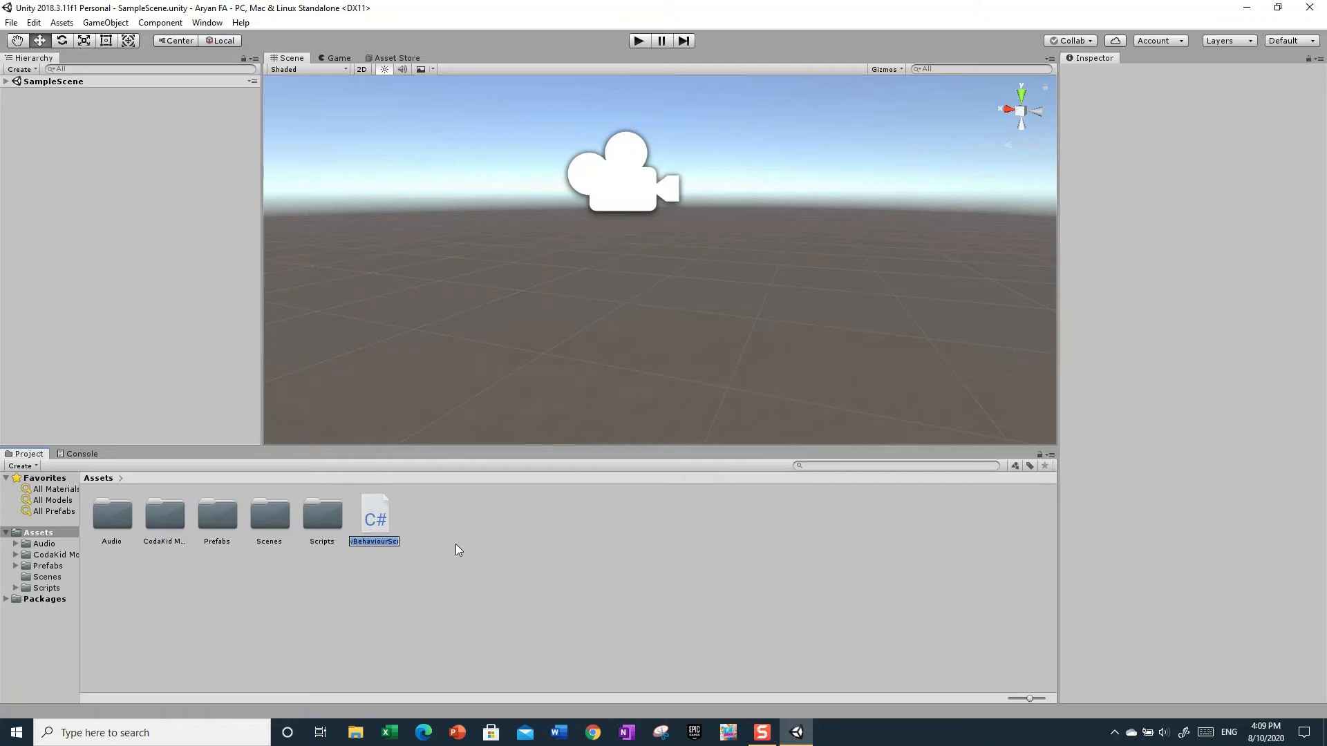
pyautogui.press('BackSpace')
pyautogui.write('script')
pyautogui.press('Return')
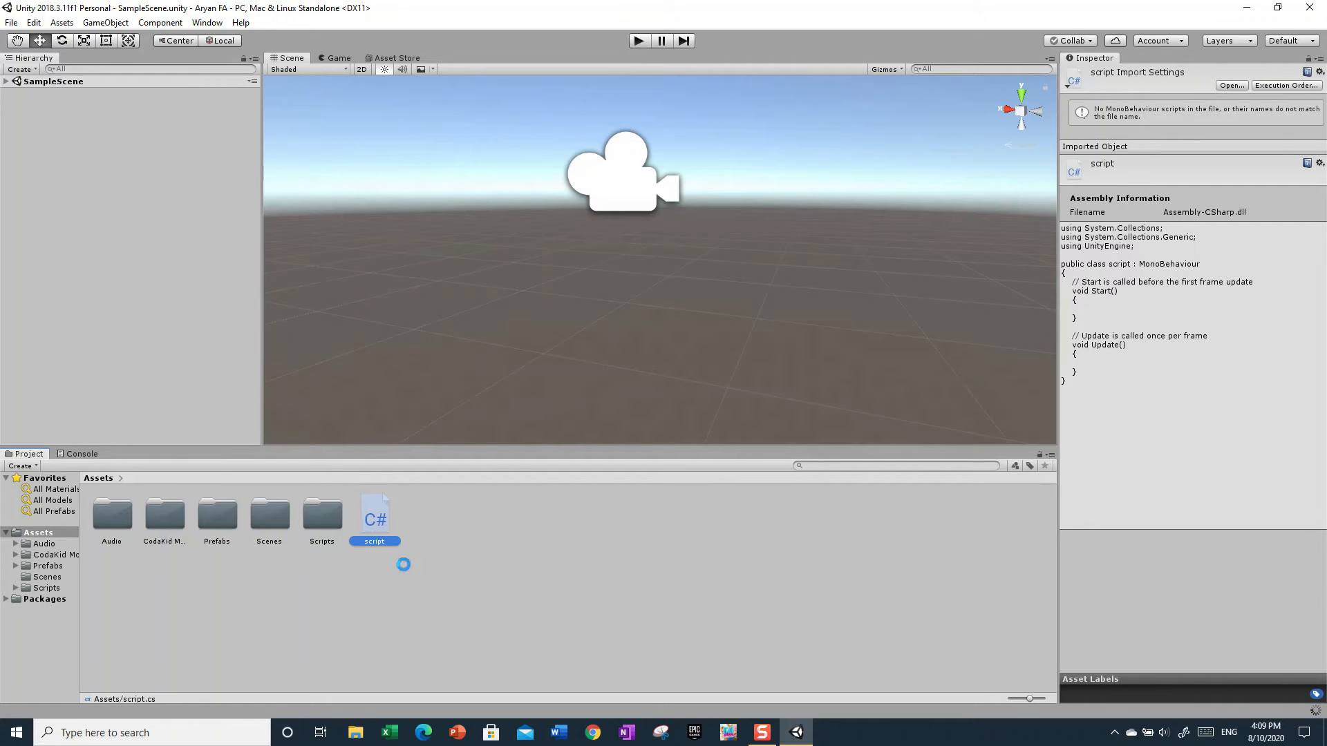
pyautogui.click(437, 535)
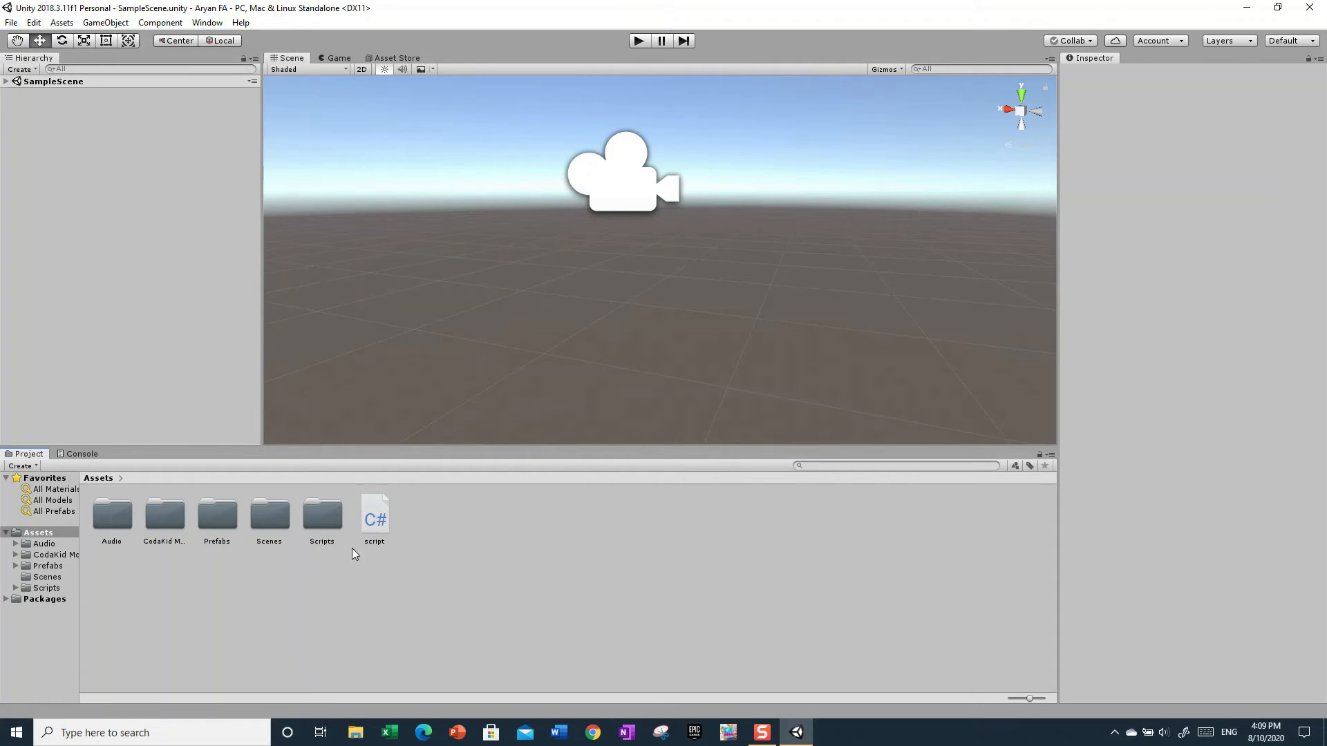
# - Open the C# script in the code editor, examine its Start and Update methods, and close the editor
pyautogui.doubleClick(376, 516)
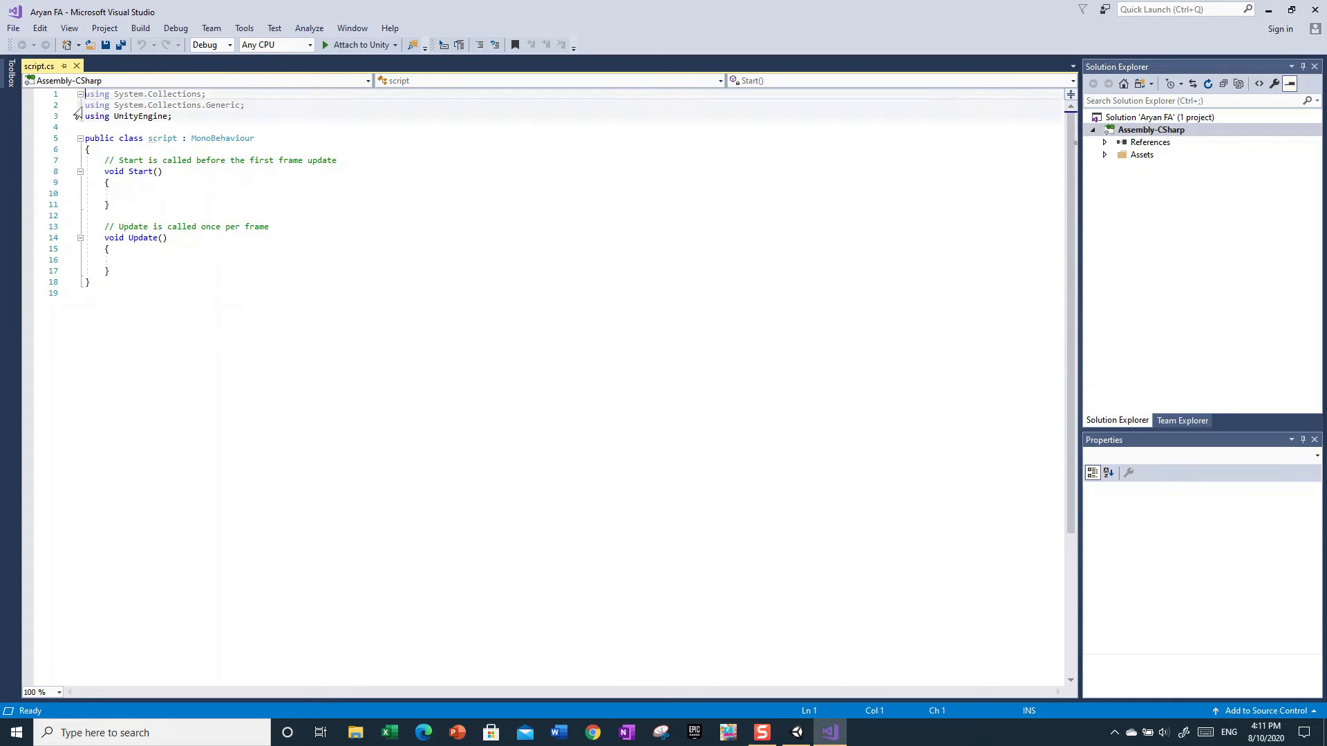
pyautogui.moveTo(94, 97)
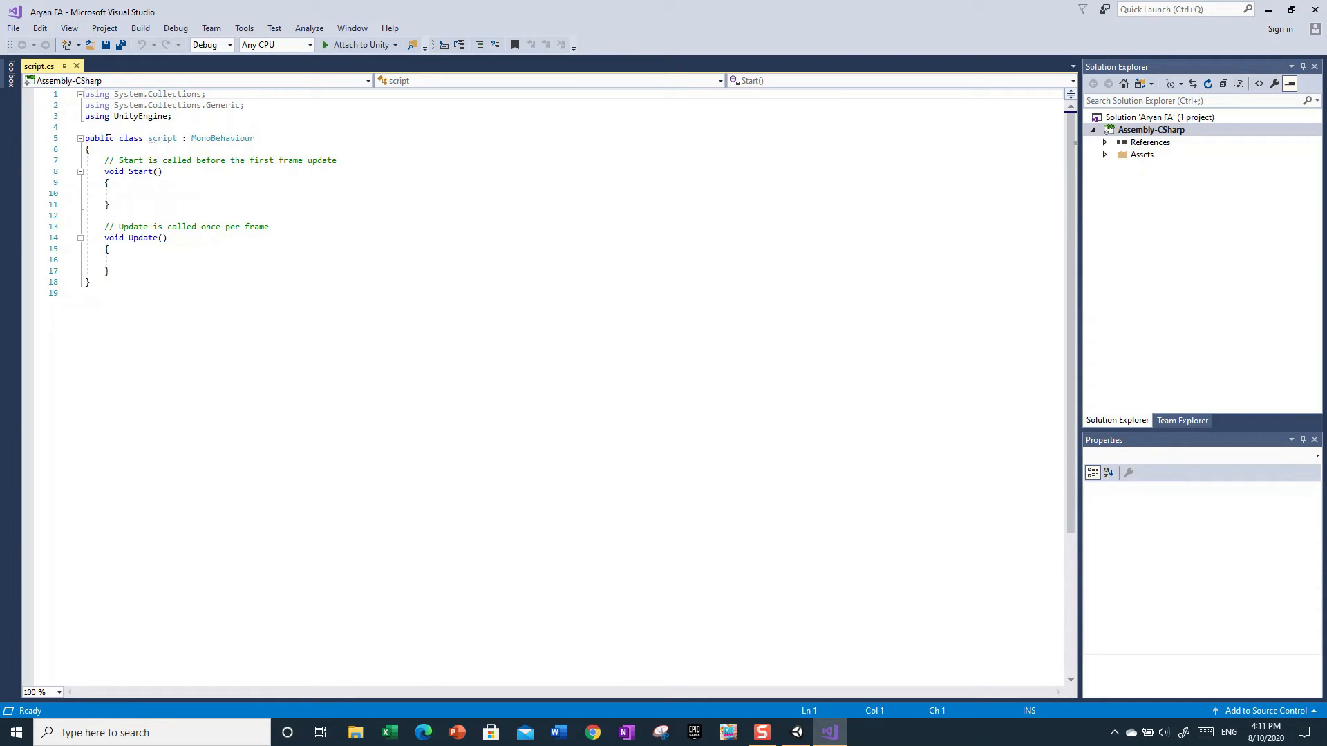
pyautogui.click(171, 268)
pyautogui.click(121, 273)
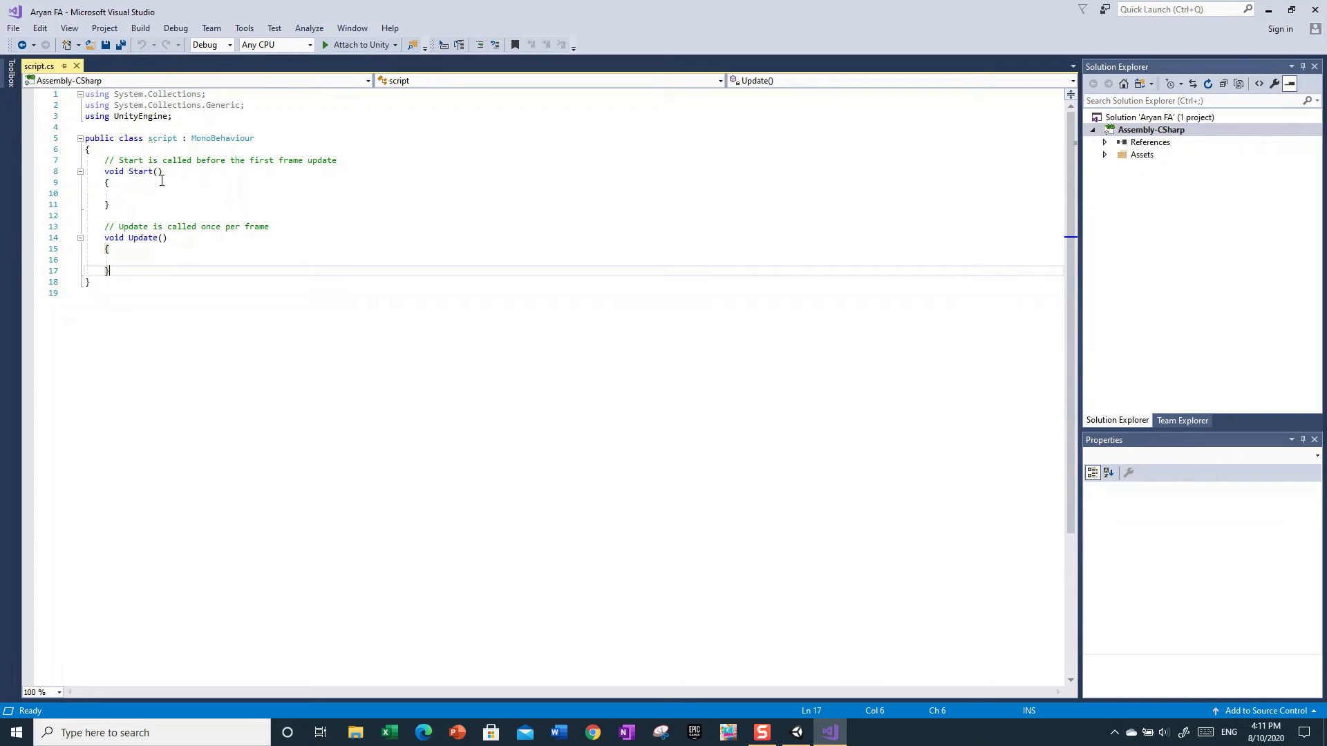
pyautogui.click(150, 181)
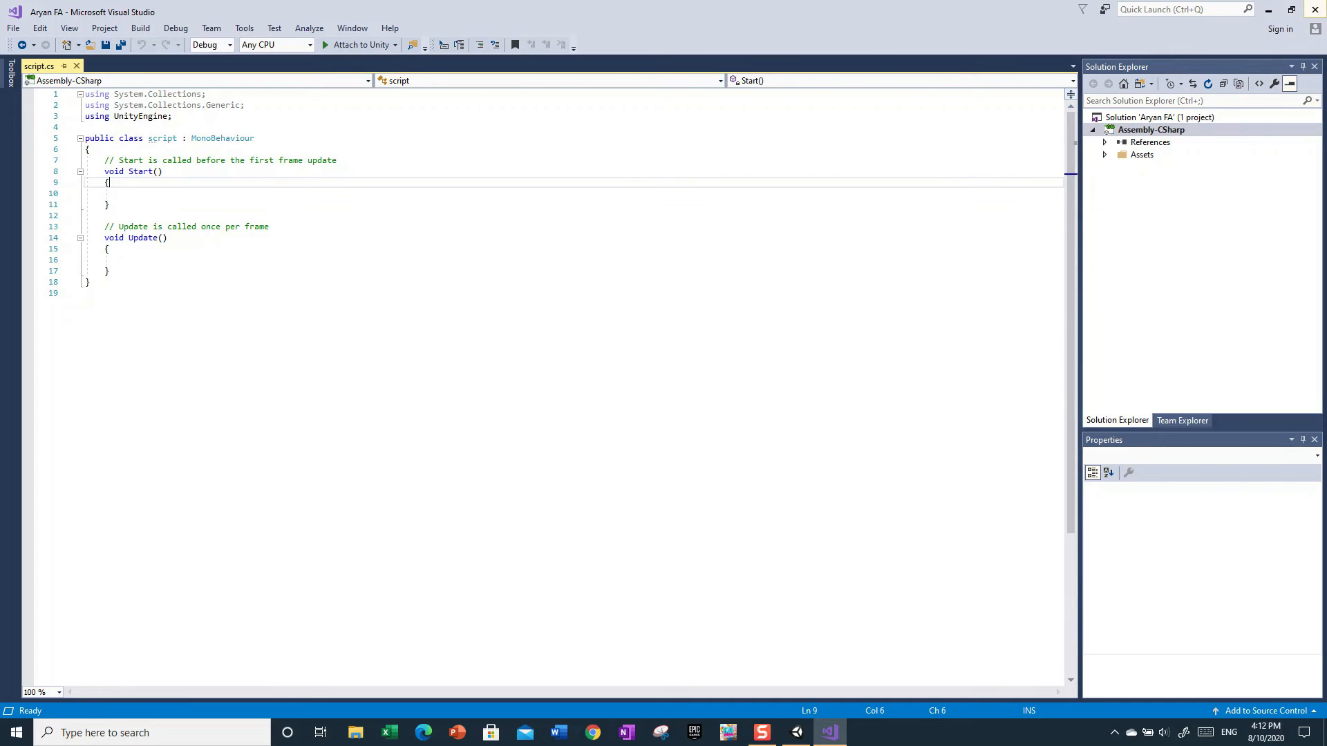
pyautogui.click(1315, 10)
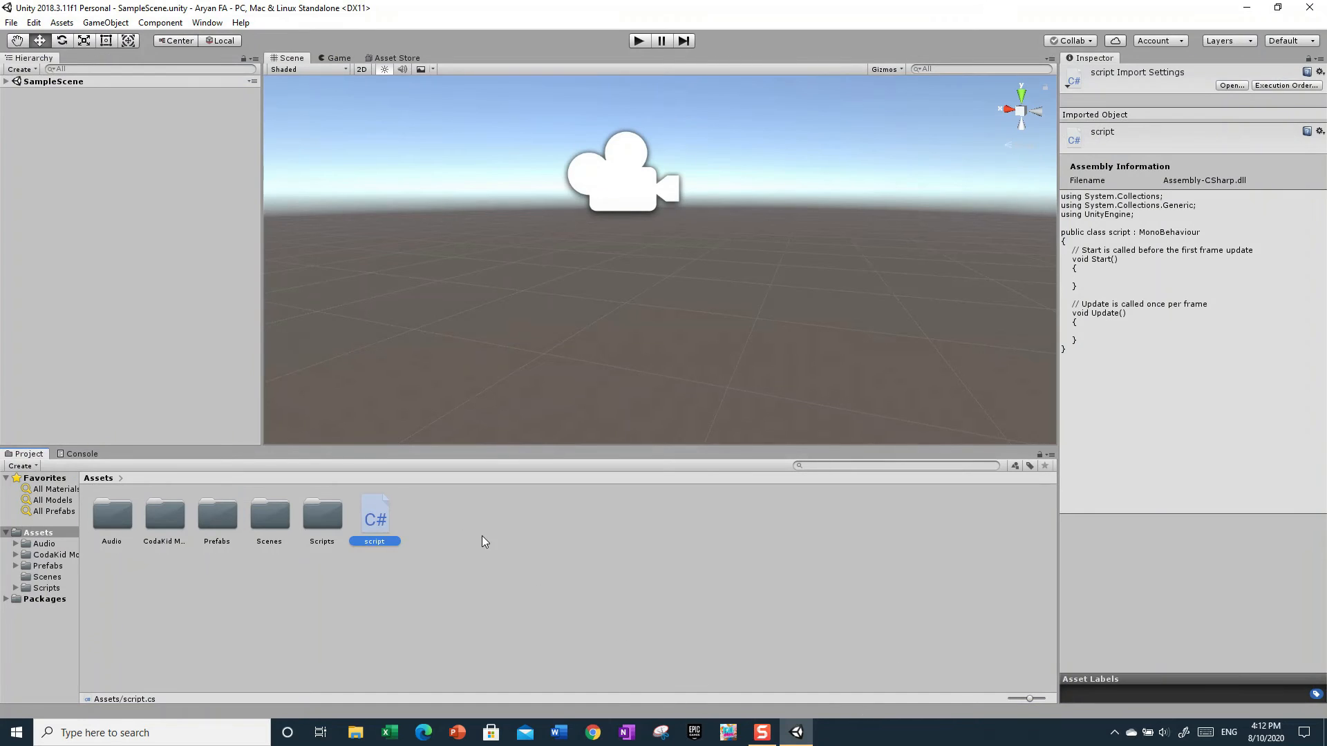
# - Delete the "script" C# file from the Assets folder
pyautogui.click(522, 557)
pyautogui.click(385, 525)
pyautogui.rightClick(366, 521)
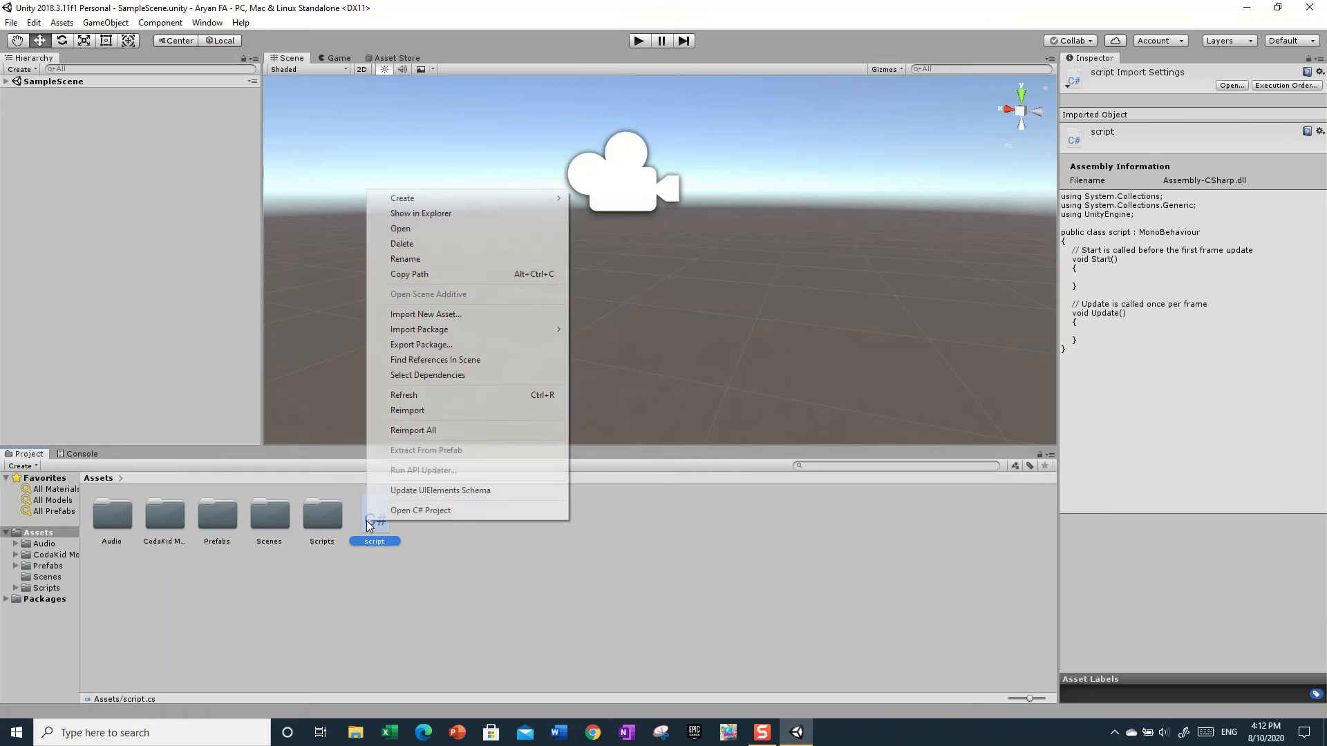
pyautogui.click(424, 243)
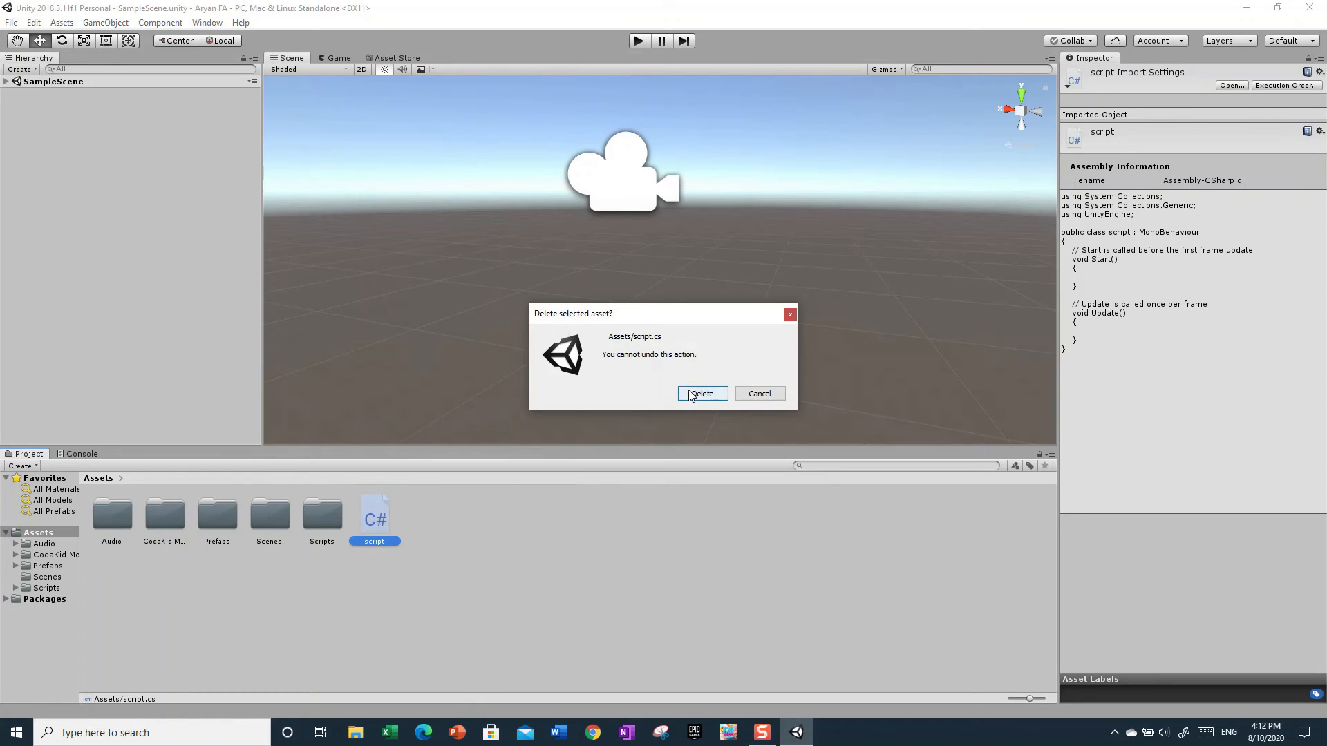
pyautogui.click(719, 395)
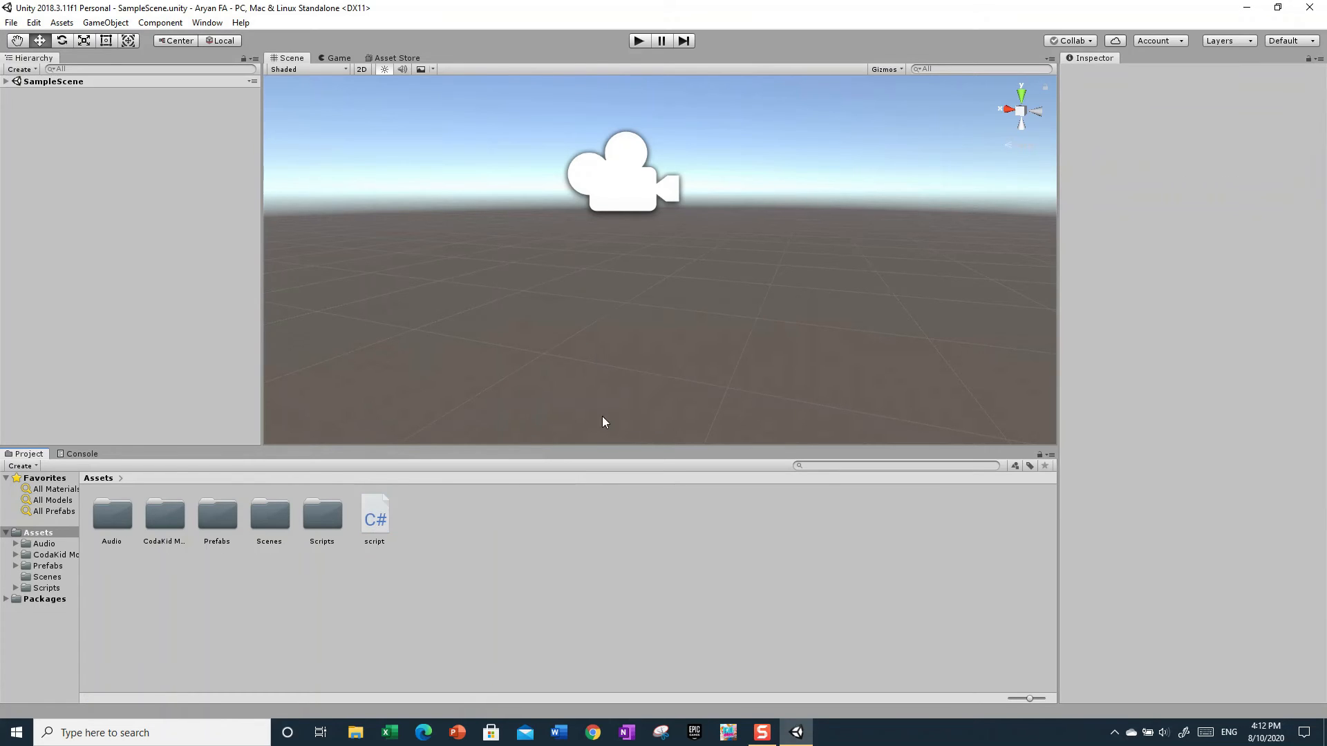
pyautogui.rightClick(454, 543)
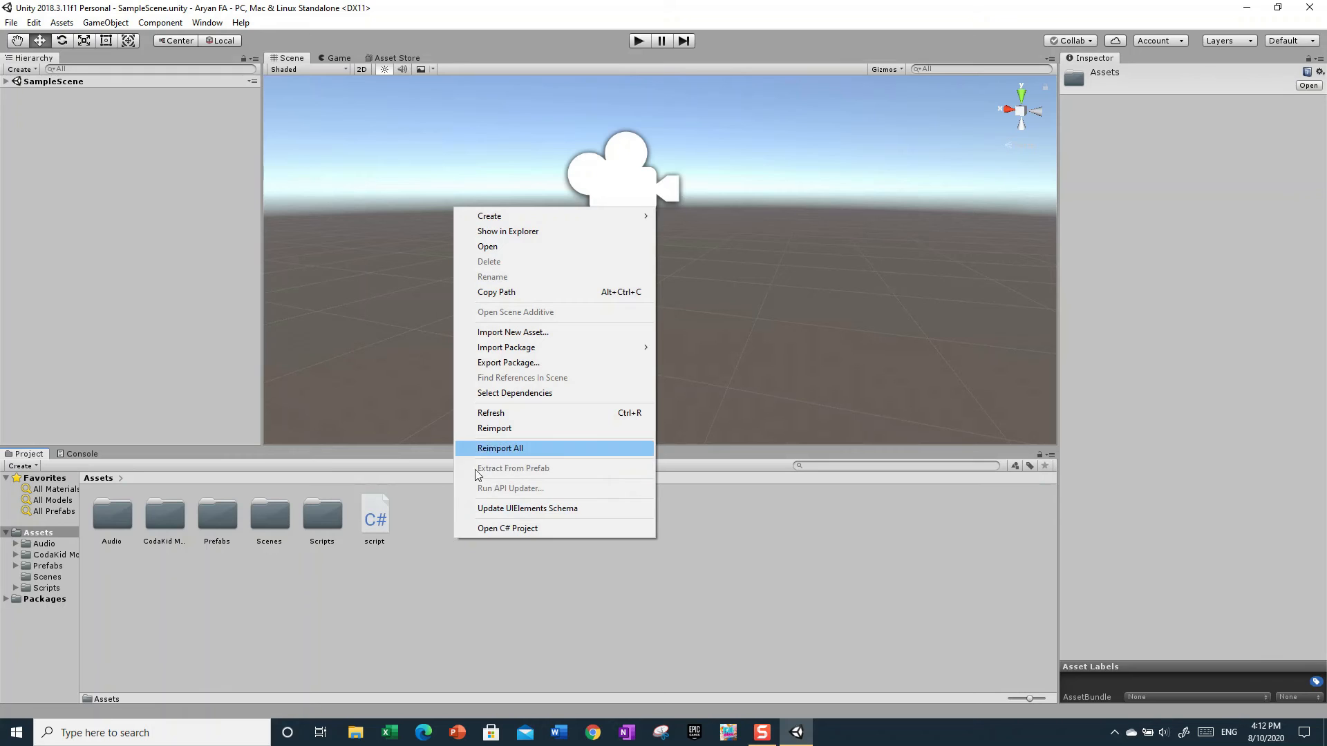
pyautogui.click(439, 591)
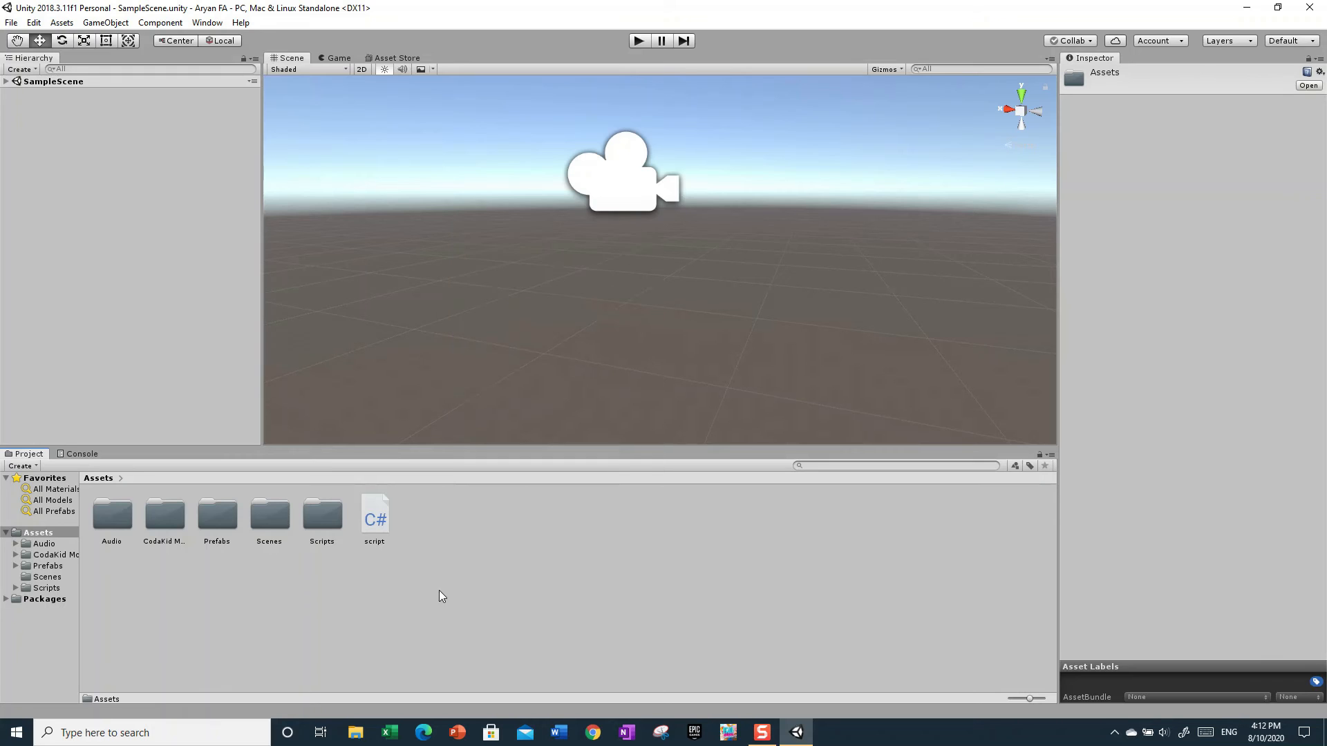
pyautogui.rightClick(374, 526)
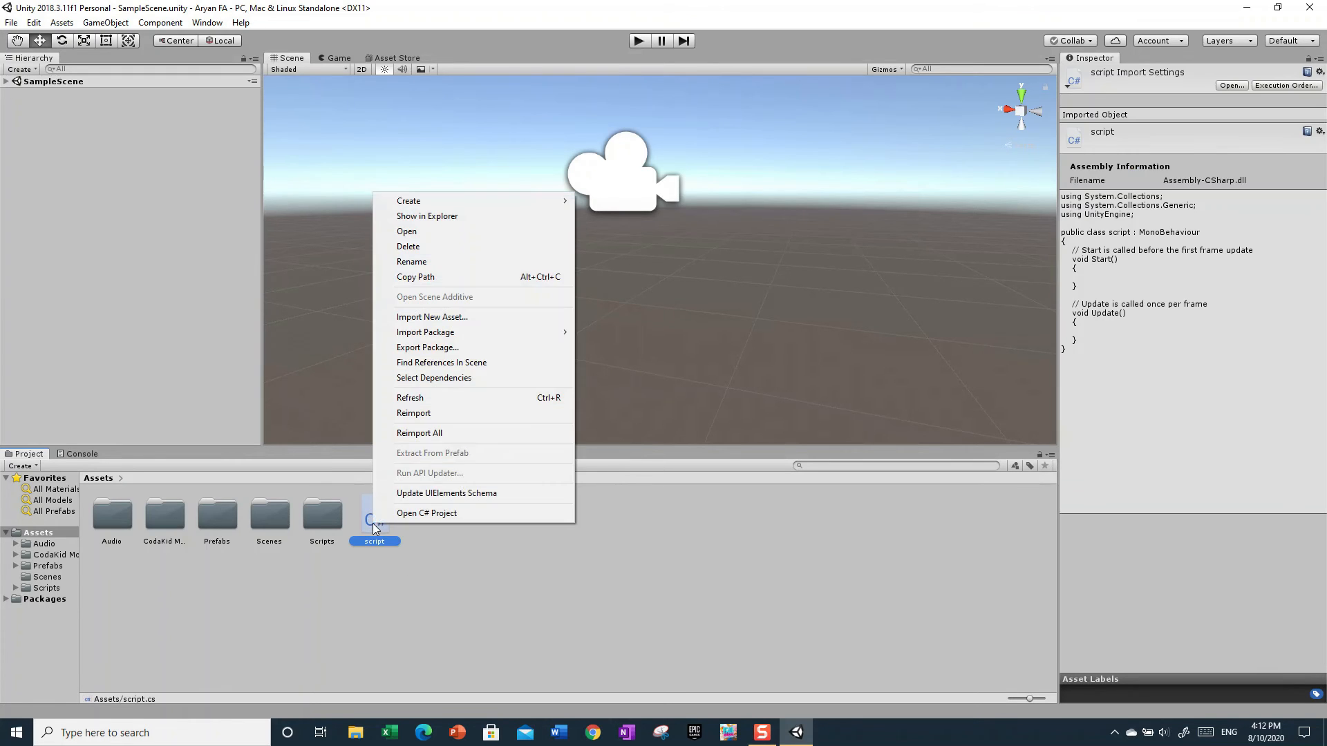
pyautogui.click(408, 247)
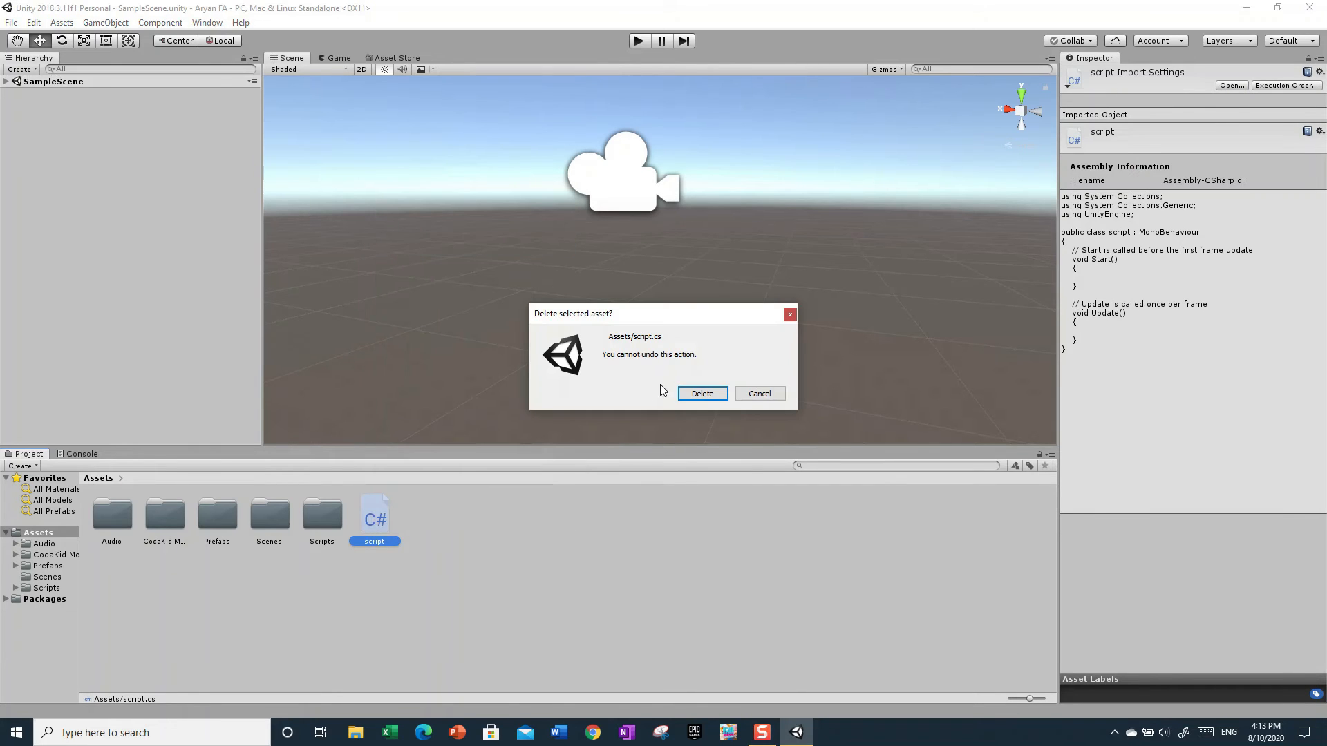
pyautogui.click(720, 395)
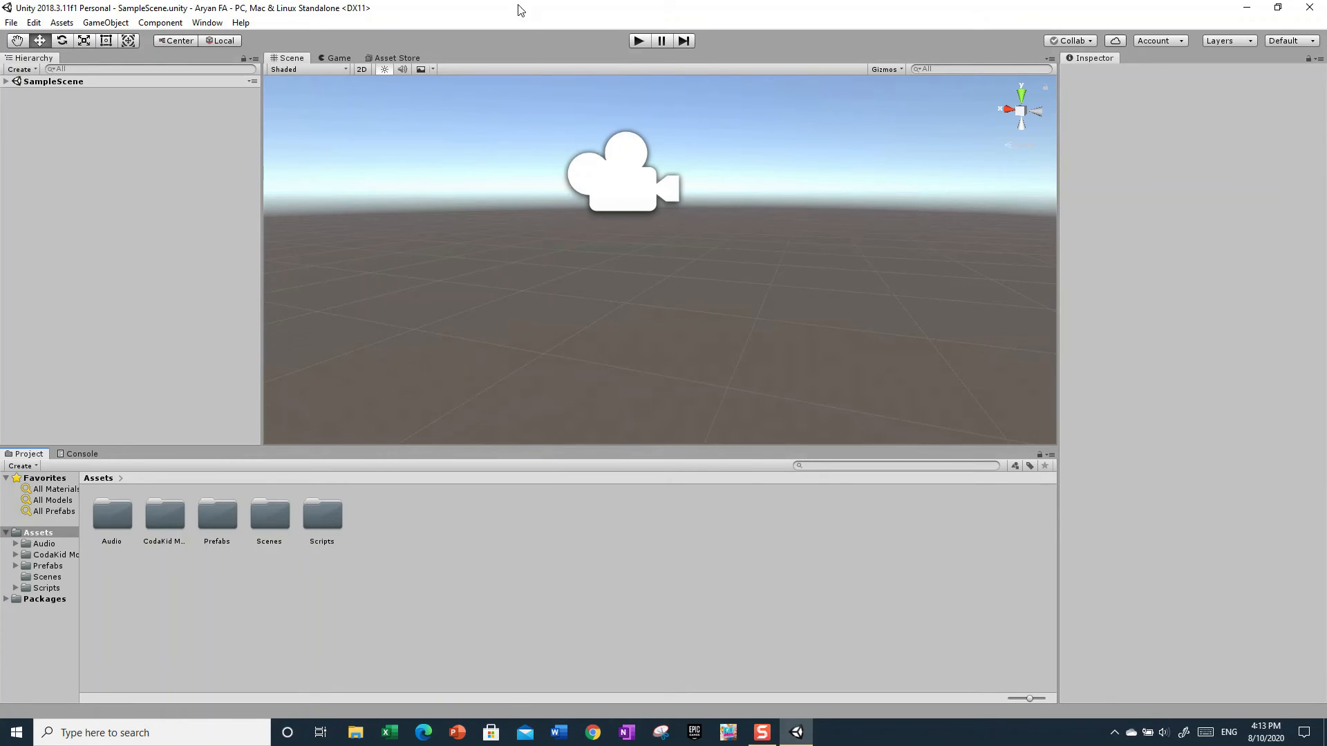
# - Add a 3D Cube object to the scene
pyautogui.moveTo(645, 305); pyautogui.dragTo(925, 254, button='right')
pyautogui.click(111, 22)
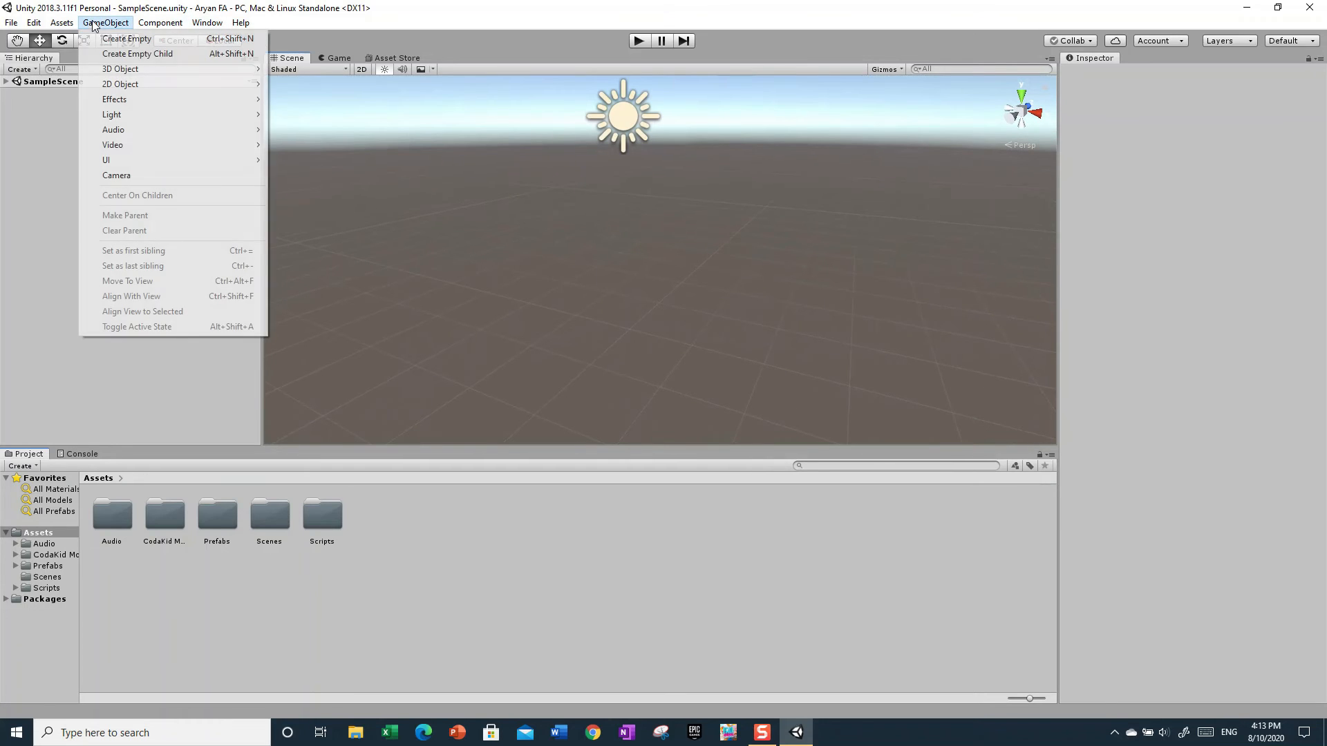
pyautogui.click(571, 185)
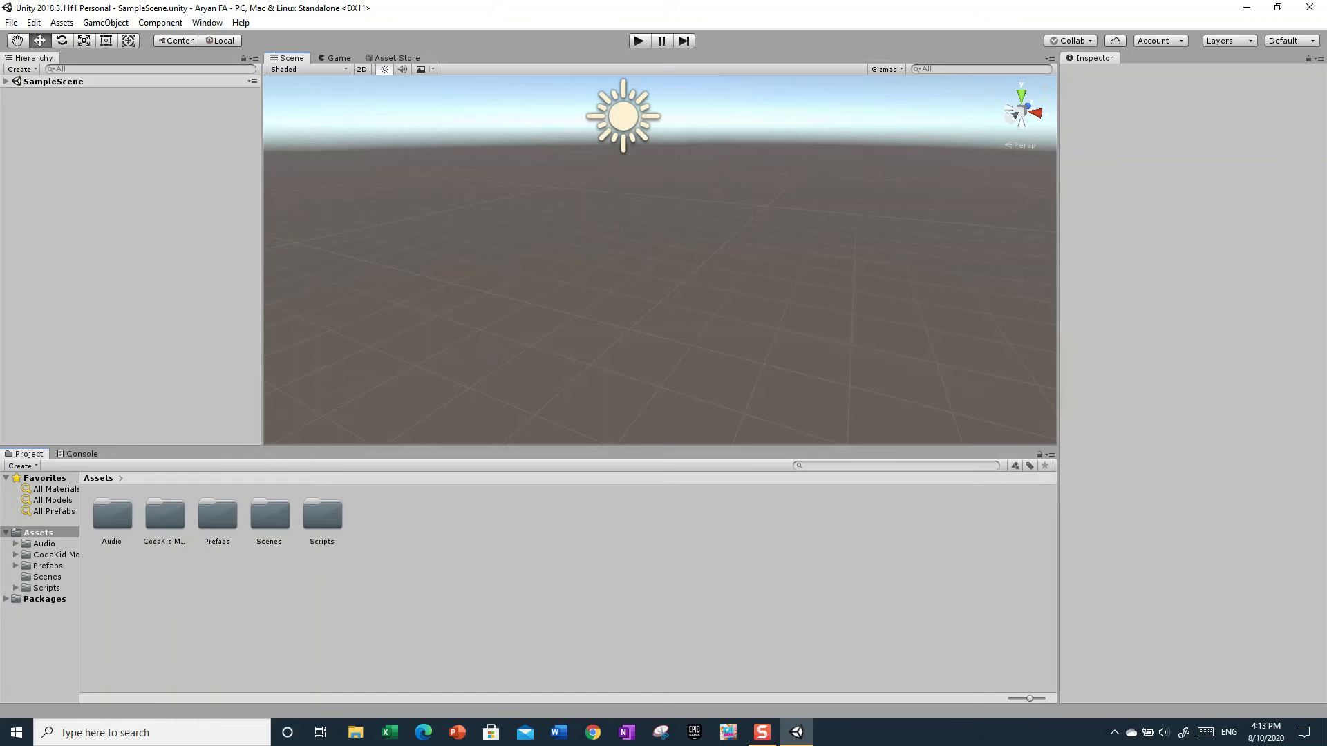
pyautogui.click(95, 26)
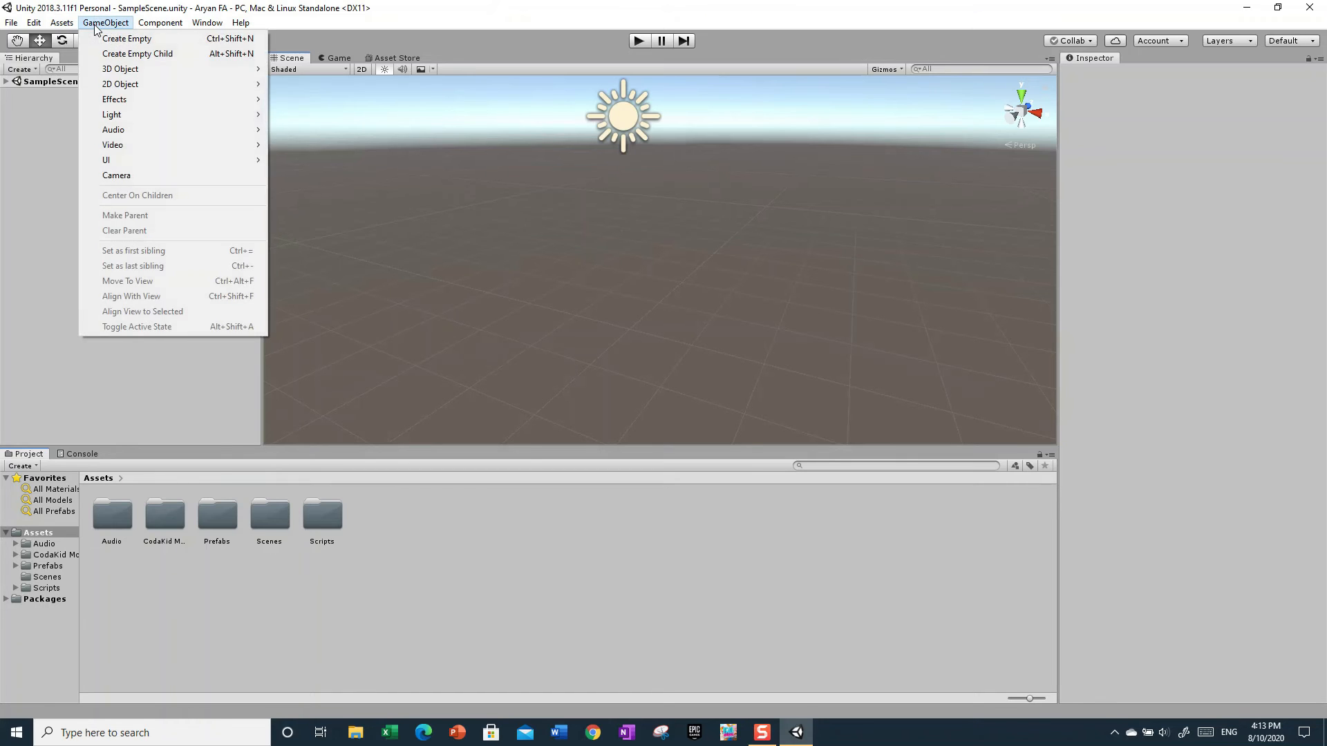
pyautogui.moveTo(108, 71)
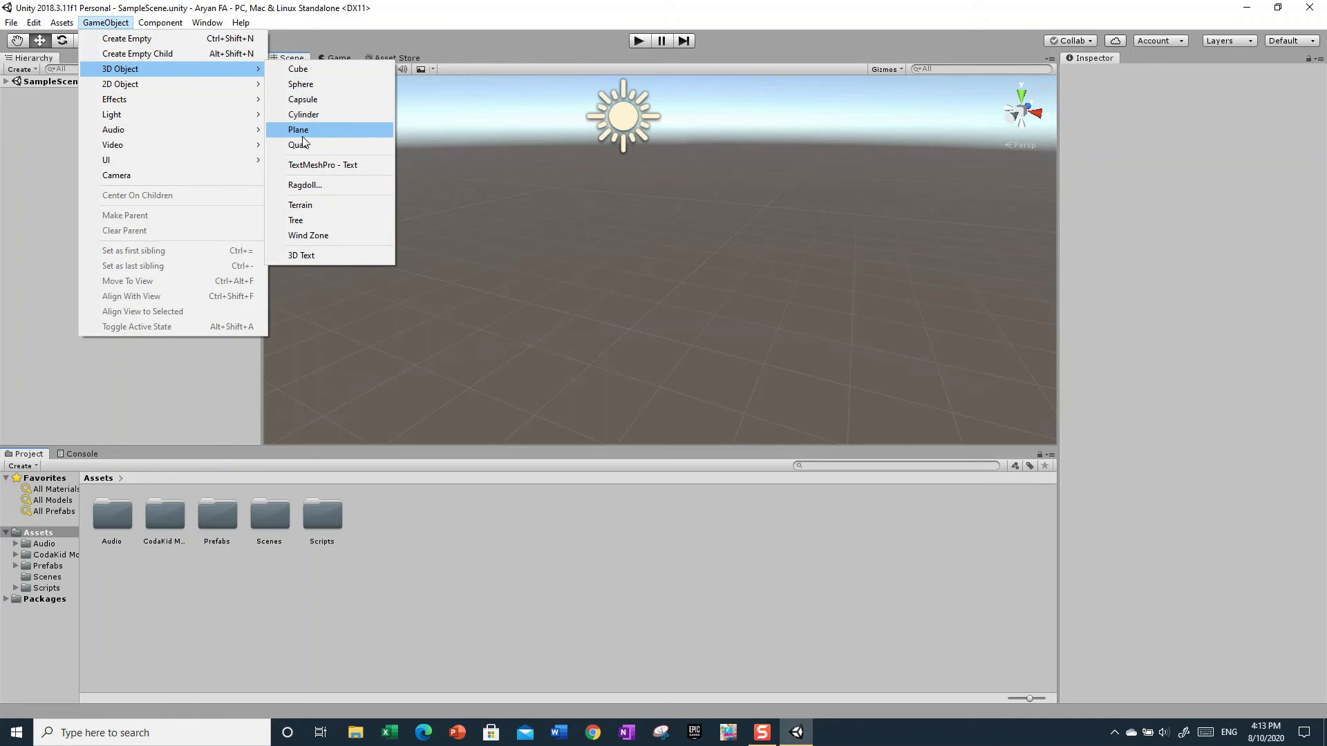
pyautogui.click(300, 72)
# - Add a 3D Tree object to the scene and view it beside the cube
pyautogui.moveTo(570, 239); pyautogui.dragTo(686, 278, button='right')
pyautogui.click(123, 23)
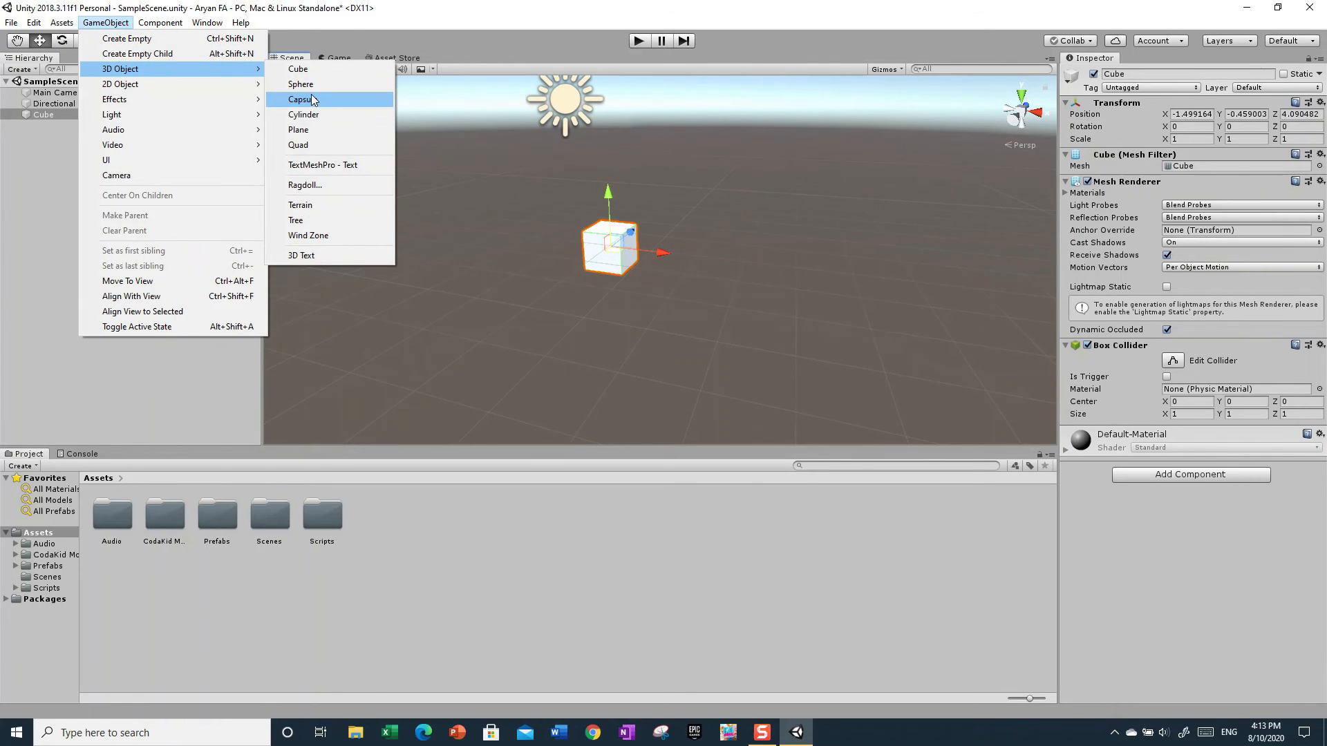
pyautogui.click(293, 221)
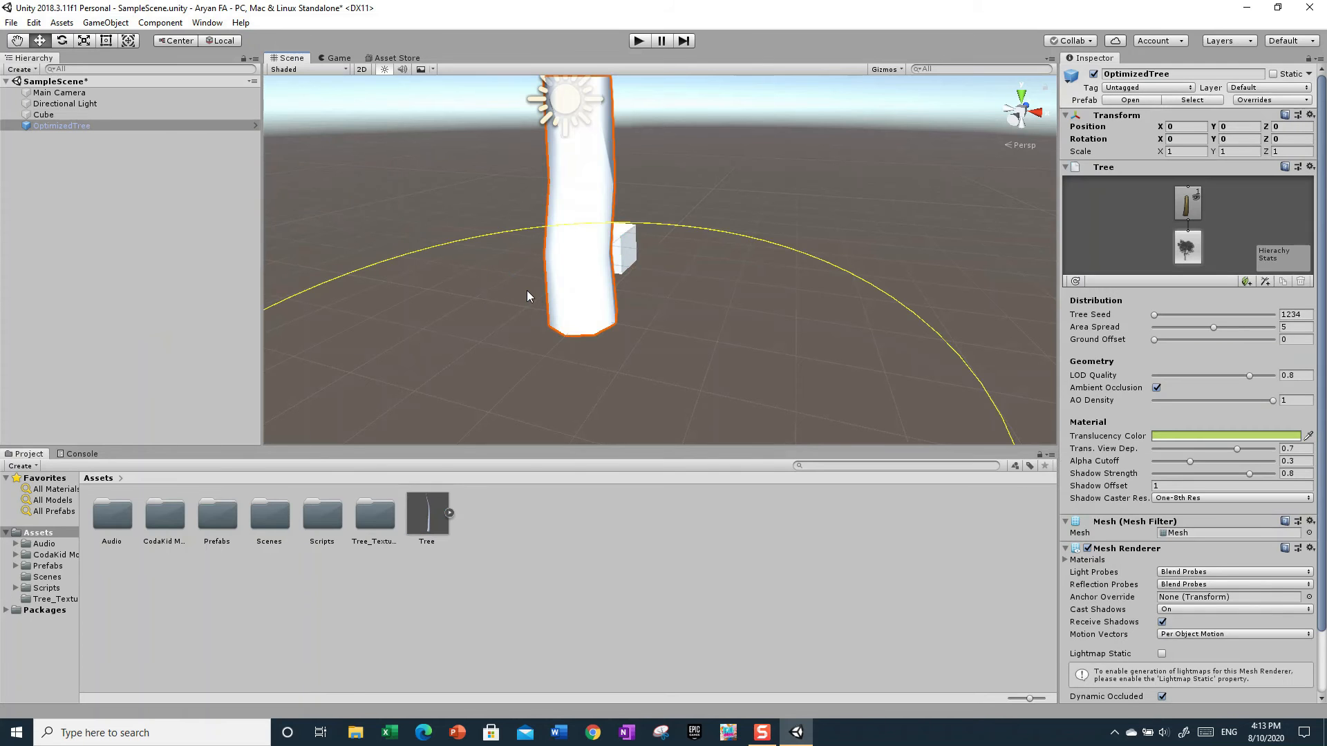
pyautogui.moveTo(554, 299); pyautogui.dragTo(786, 294, button='right')
pyautogui.press('s')
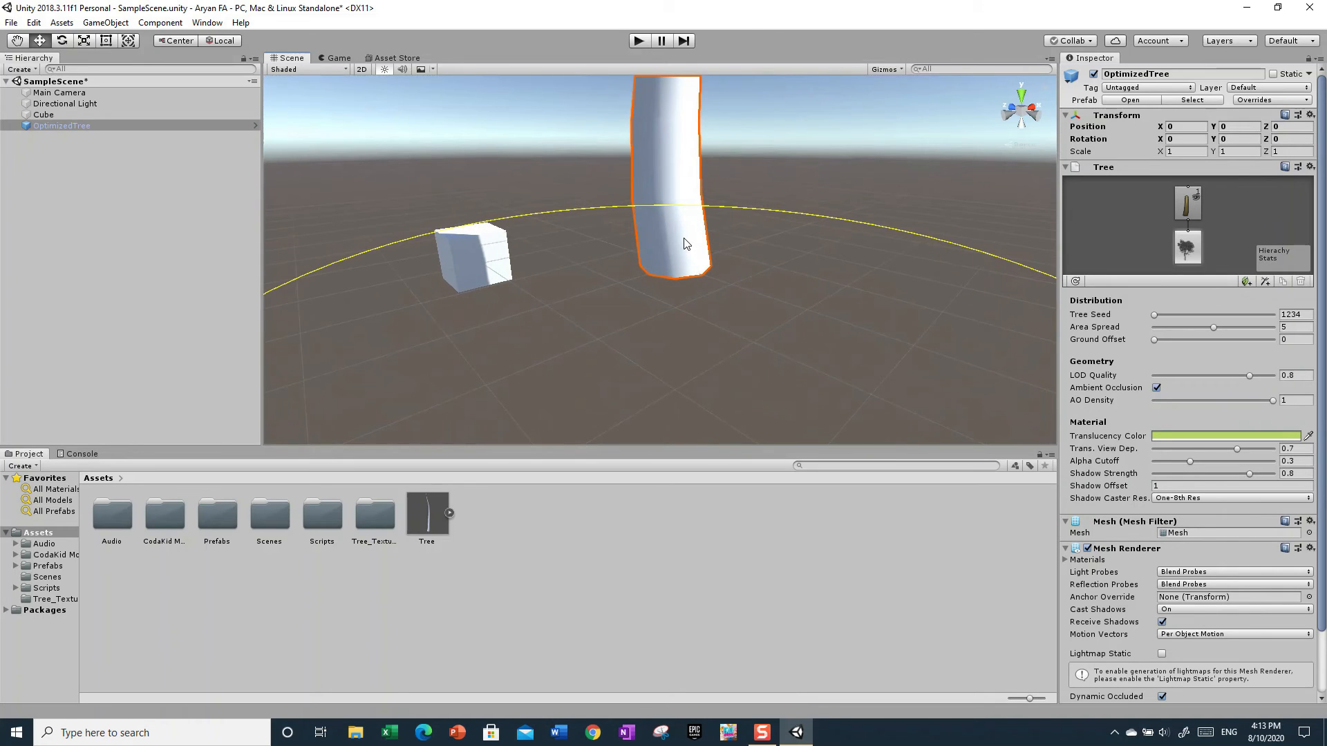
pyautogui.moveTo(521, 224); pyautogui.dragTo(258, 130, button='right')
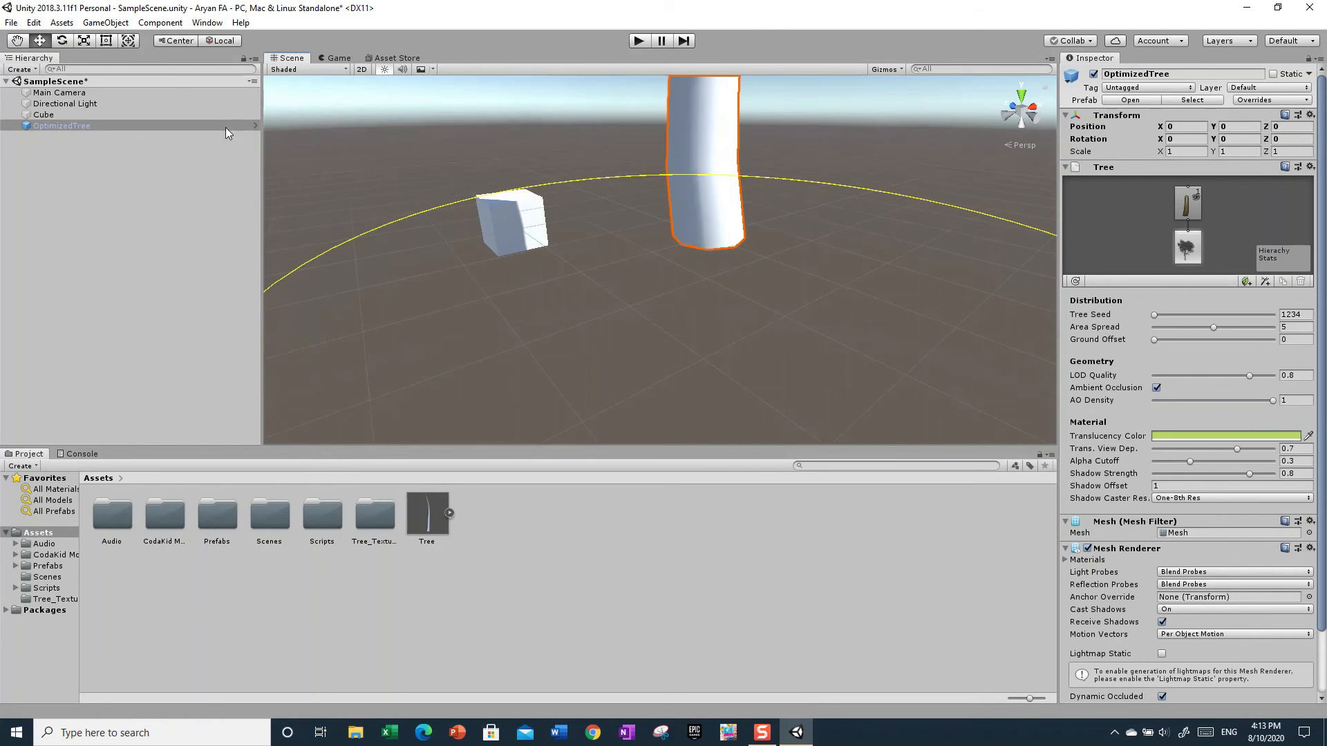
# - Delete the OptimizedTree object from the scene hierarchy
pyautogui.rightClick(89, 125)
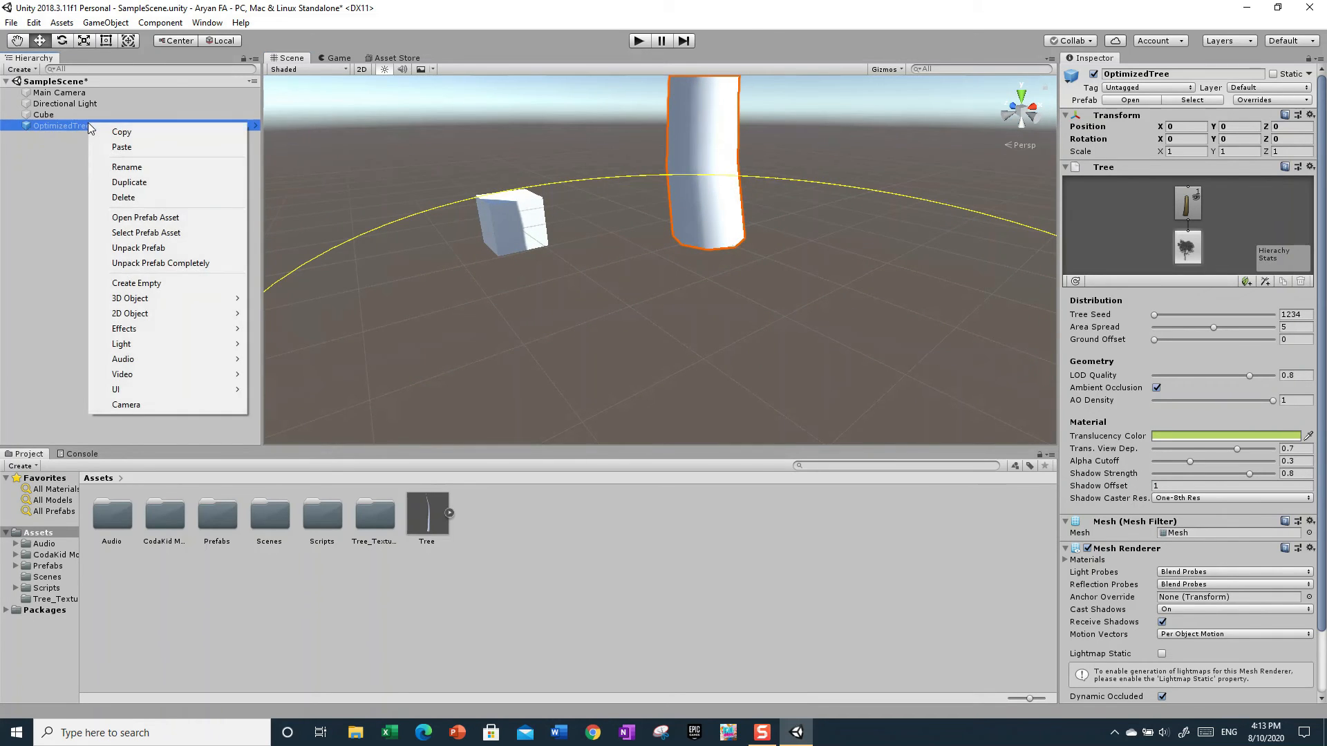
pyautogui.click(425, 216)
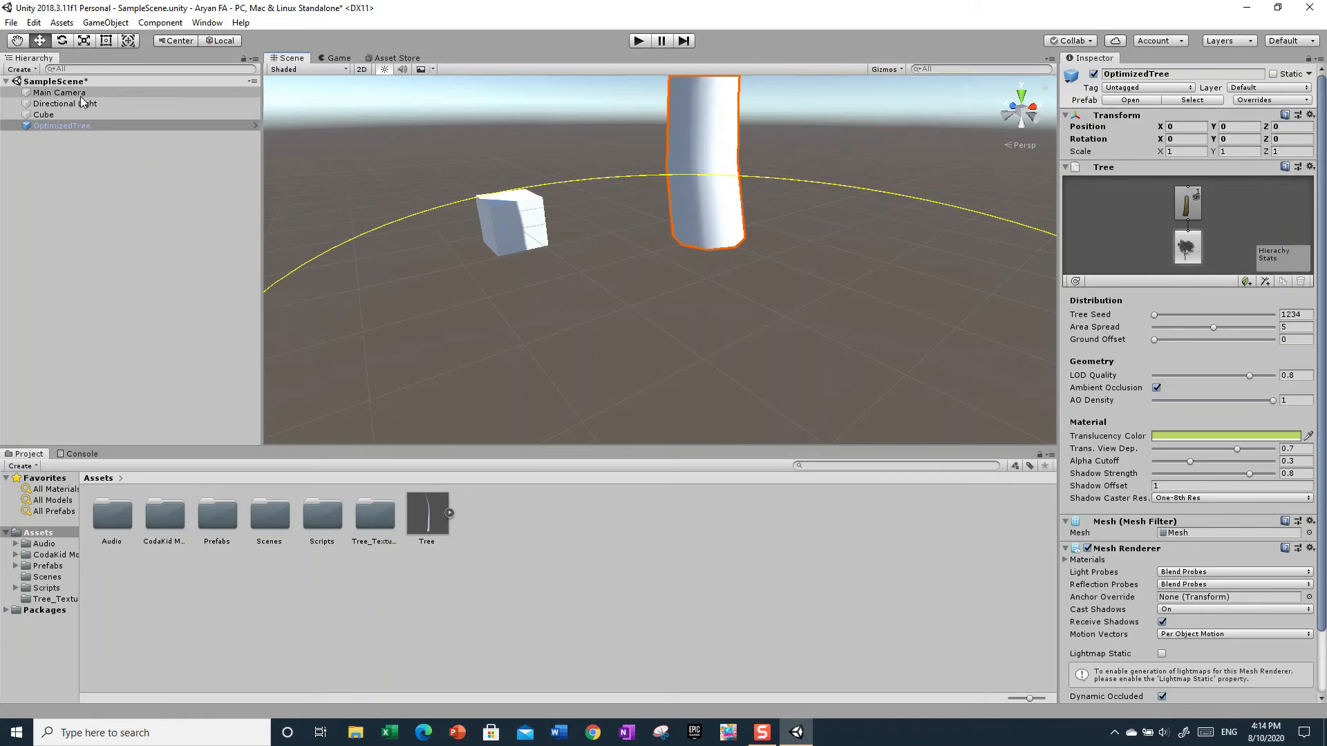
pyautogui.rightClick(57, 127)
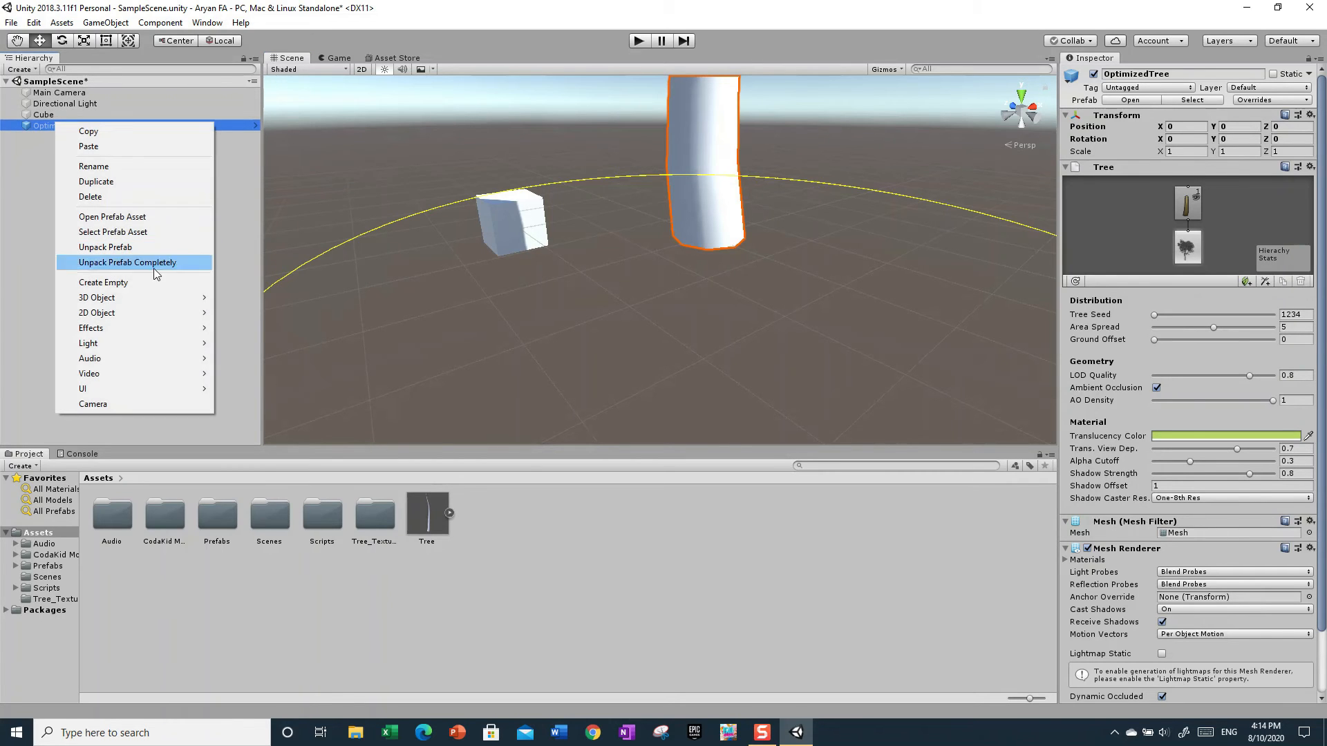
pyautogui.click(99, 198)
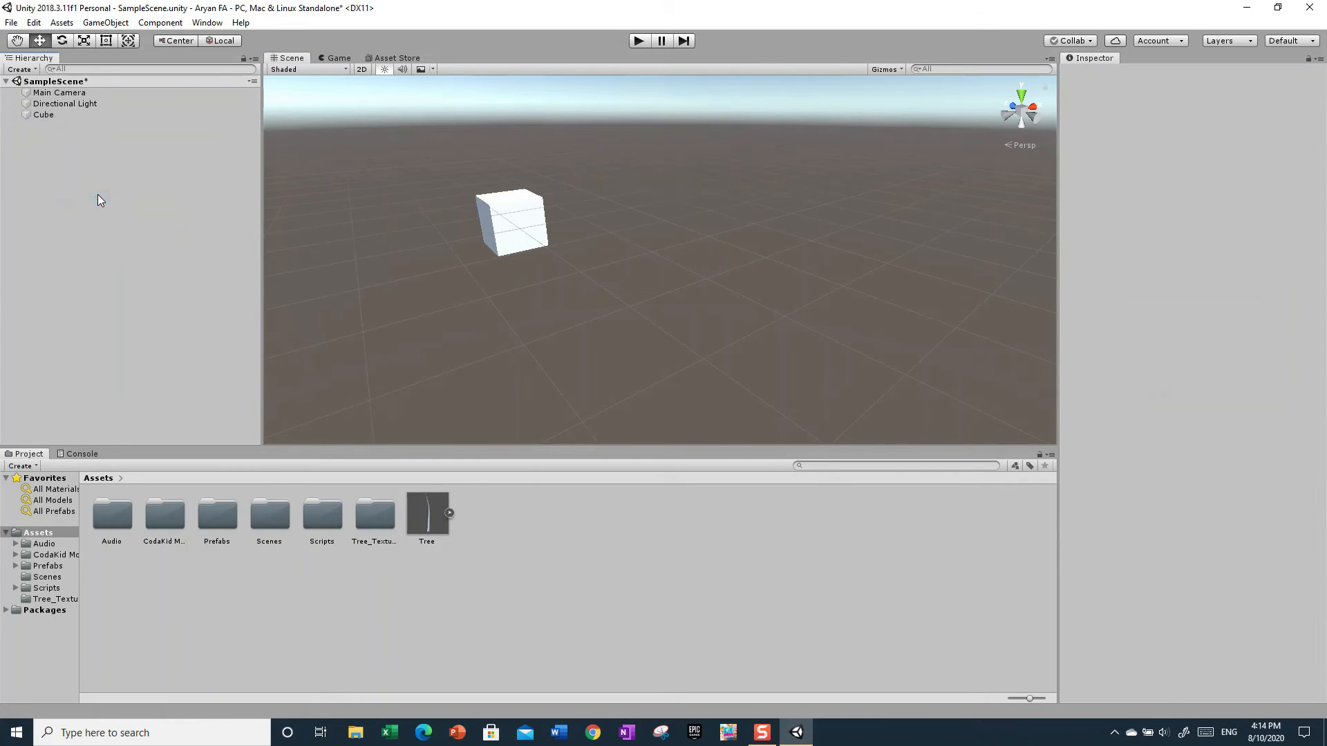
# - Move the cube up to about Y 0.55 and sideways to about X 0.27
pyautogui.moveTo(700, 244); pyautogui.dragTo(594, 238, button='right')
pyautogui.scroll(4, 593, 238)
pyautogui.click(576, 246)
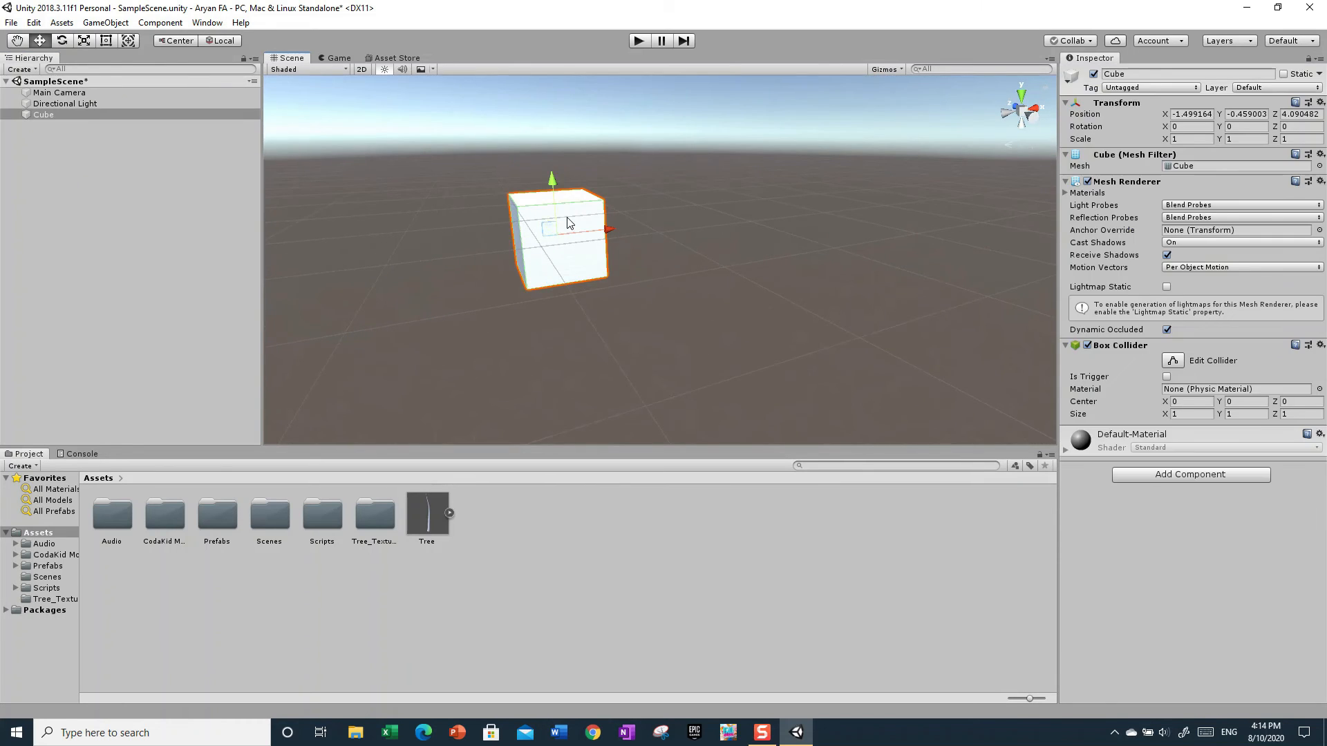
pyautogui.moveTo(553, 181); pyautogui.dragTo(554, 95)
pyautogui.moveTo(604, 157); pyautogui.dragTo(734, 166)
# - Raise the cube to about Y 1.38 and slide it along the Z axis to about -2.41
pyautogui.moveTo(776, 262); pyautogui.dragTo(1011, 220, button='right')
pyautogui.press('a')
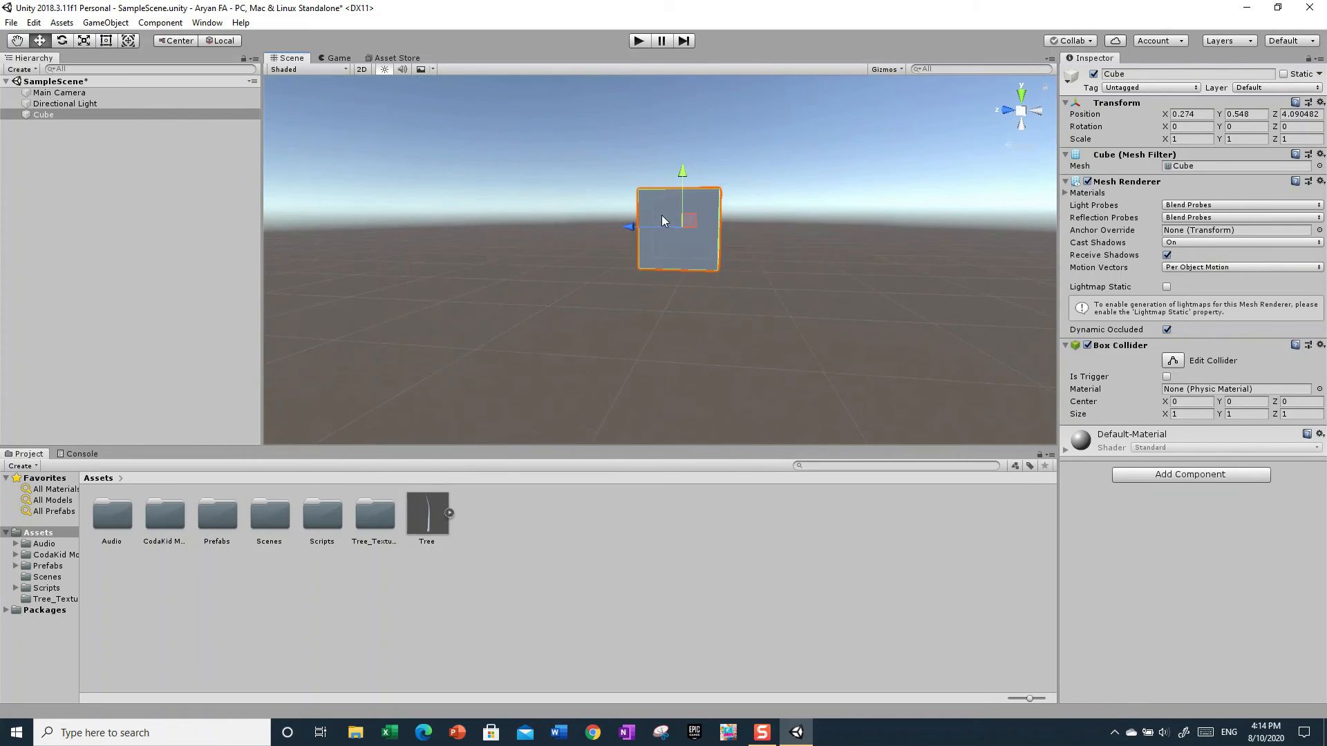
pyautogui.moveTo(686, 176); pyautogui.dragTo(699, 117)
pyautogui.moveTo(747, 205); pyautogui.dragTo(983, 211, button='right')
pyautogui.press('w')
pyautogui.press('s')
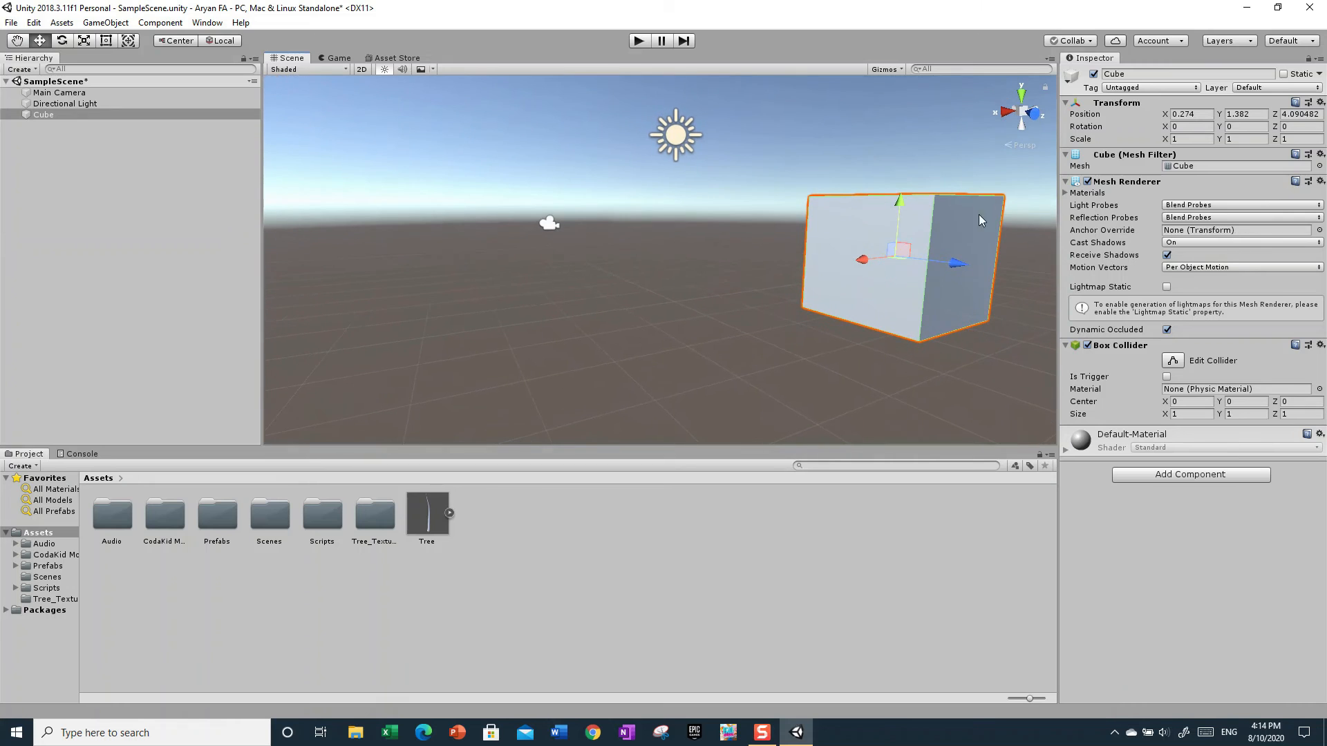
pyautogui.moveTo(919, 252); pyautogui.dragTo(416, 209)
# - Add a 3D Cylinder object to the scene
pyautogui.moveTo(448, 304); pyautogui.dragTo(785, 255, button='right')
pyautogui.press('w')
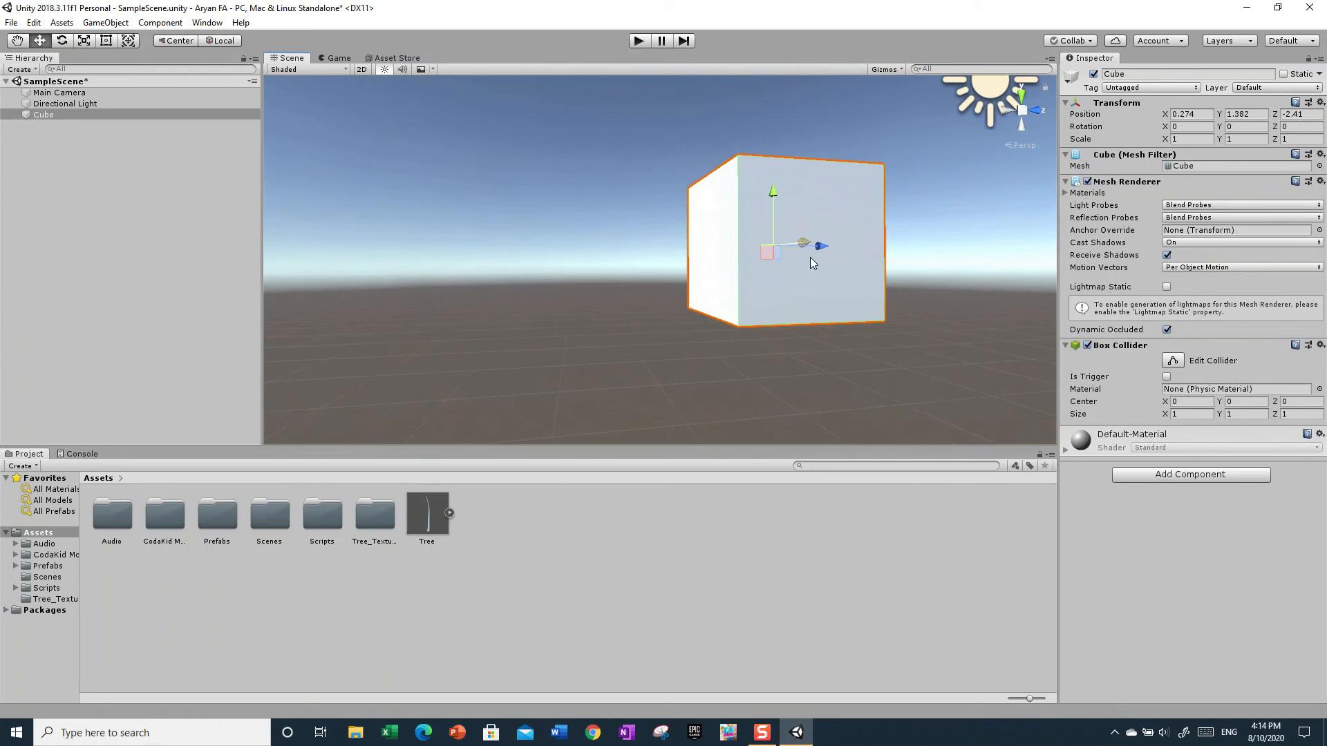
pyautogui.moveTo(749, 301); pyautogui.dragTo(966, 346, button='right')
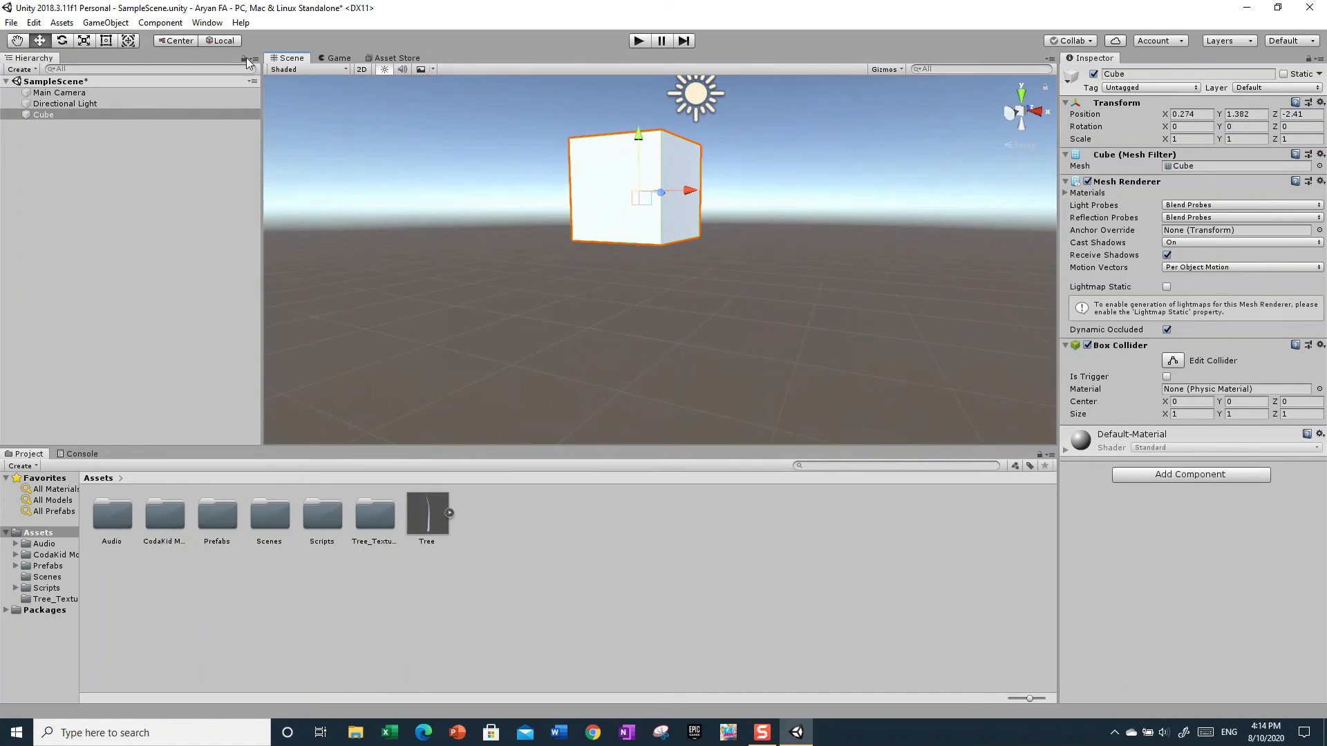
pyautogui.click(105, 22)
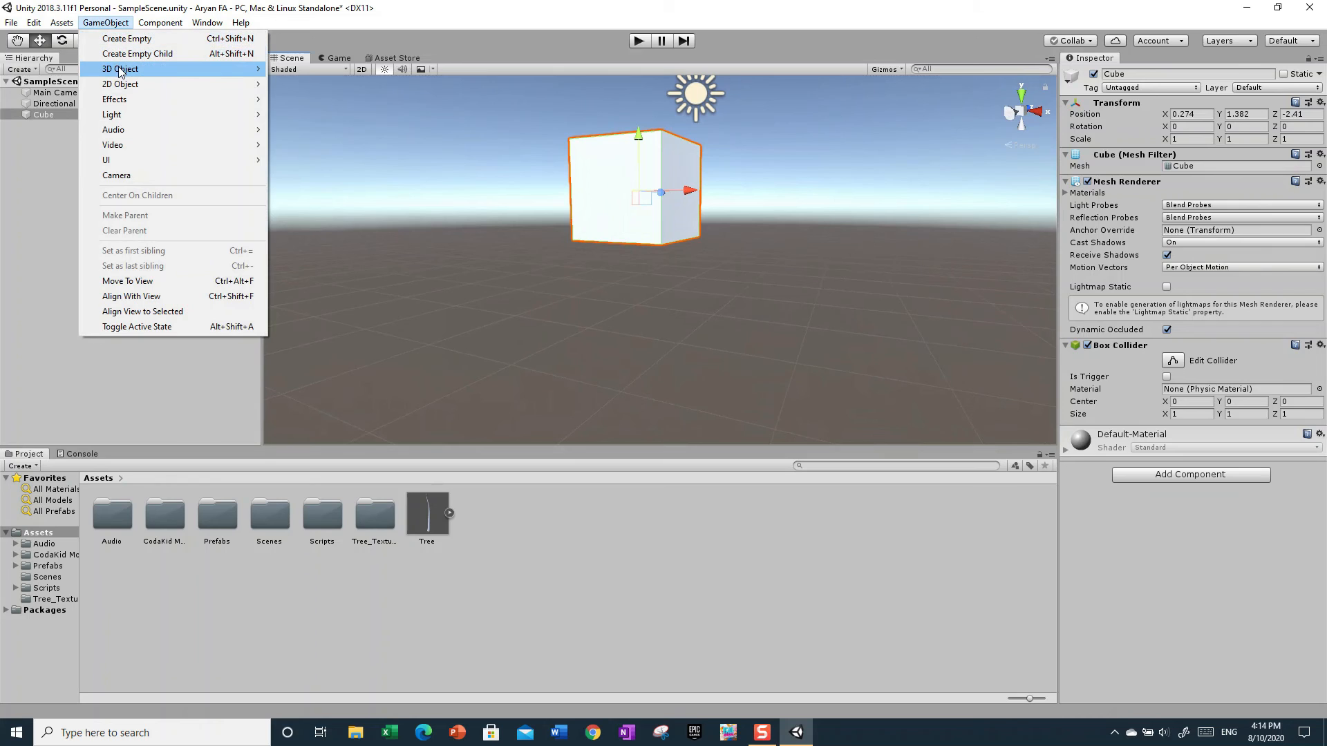
pyautogui.moveTo(121, 72)
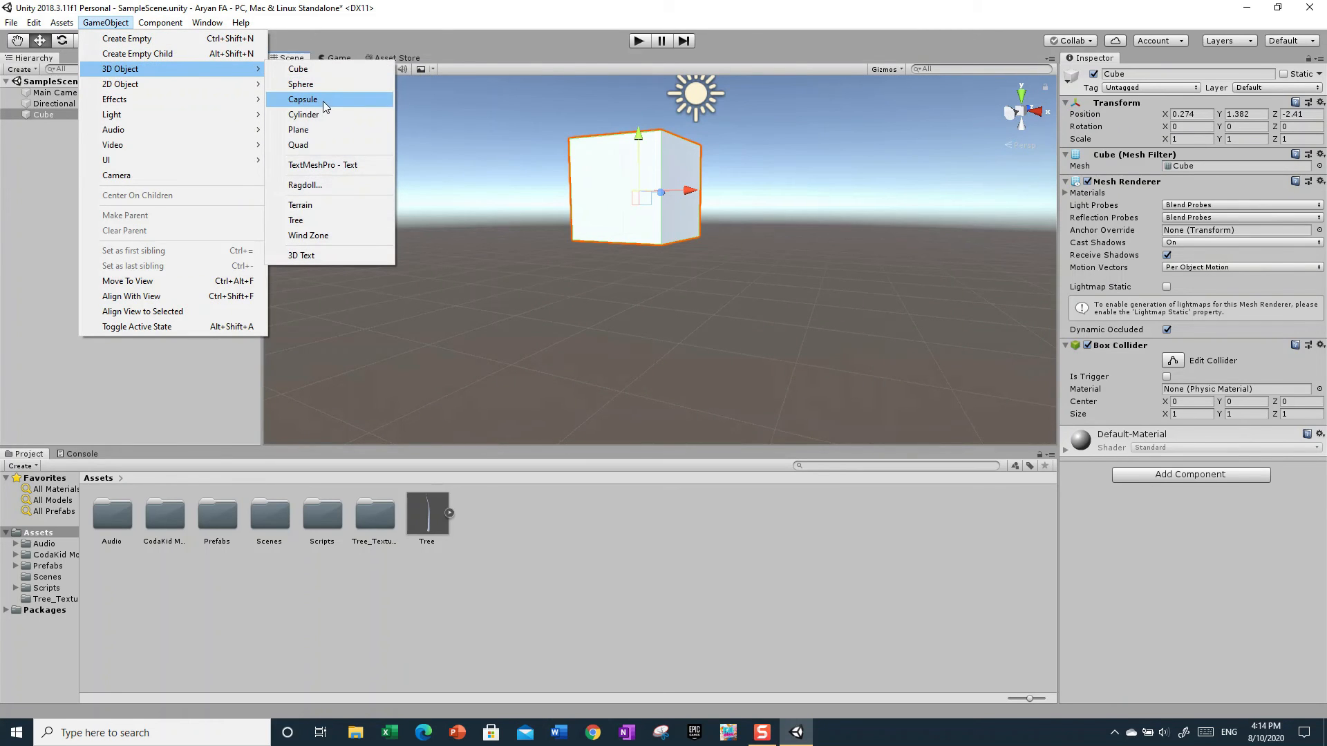
pyautogui.click(318, 112)
# - Raise the cylinder to about Y 2.69 and slide it horizontally until it stands over the cube
pyautogui.keyDown('alt'); pyautogui.moveTo(584, 342); pyautogui.dragTo(707, 268); pyautogui.keyUp('alt')
pyautogui.moveTo(748, 215); pyautogui.dragTo(752, 90)
pyautogui.moveTo(778, 148); pyautogui.dragTo(670, 138)
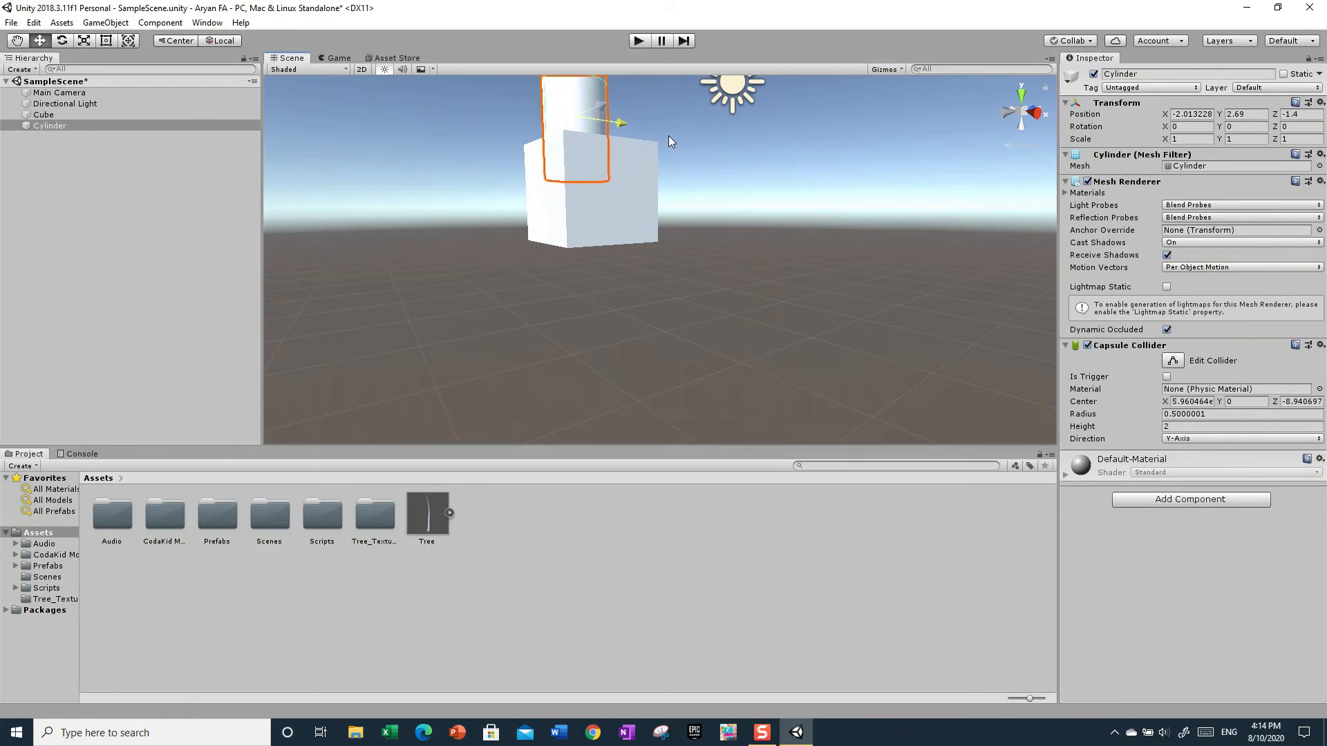
pyautogui.press('f')
pyautogui.keyDown('alt'); pyautogui.moveTo(691, 198); pyautogui.dragTo(974, 160); pyautogui.keyUp('alt')
pyautogui.keyDown('alt'); pyautogui.moveTo(866, 398); pyautogui.dragTo(637, 280); pyautogui.keyUp('alt')
pyautogui.moveTo(713, 178); pyautogui.dragTo(584, 165)
pyautogui.keyDown('alt'); pyautogui.moveTo(705, 299); pyautogui.dragTo(960, 323); pyautogui.keyUp('alt')
# - Shift the cube beneath the cylinder to about X 0.65 and clear the selection
pyautogui.click(863, 359)
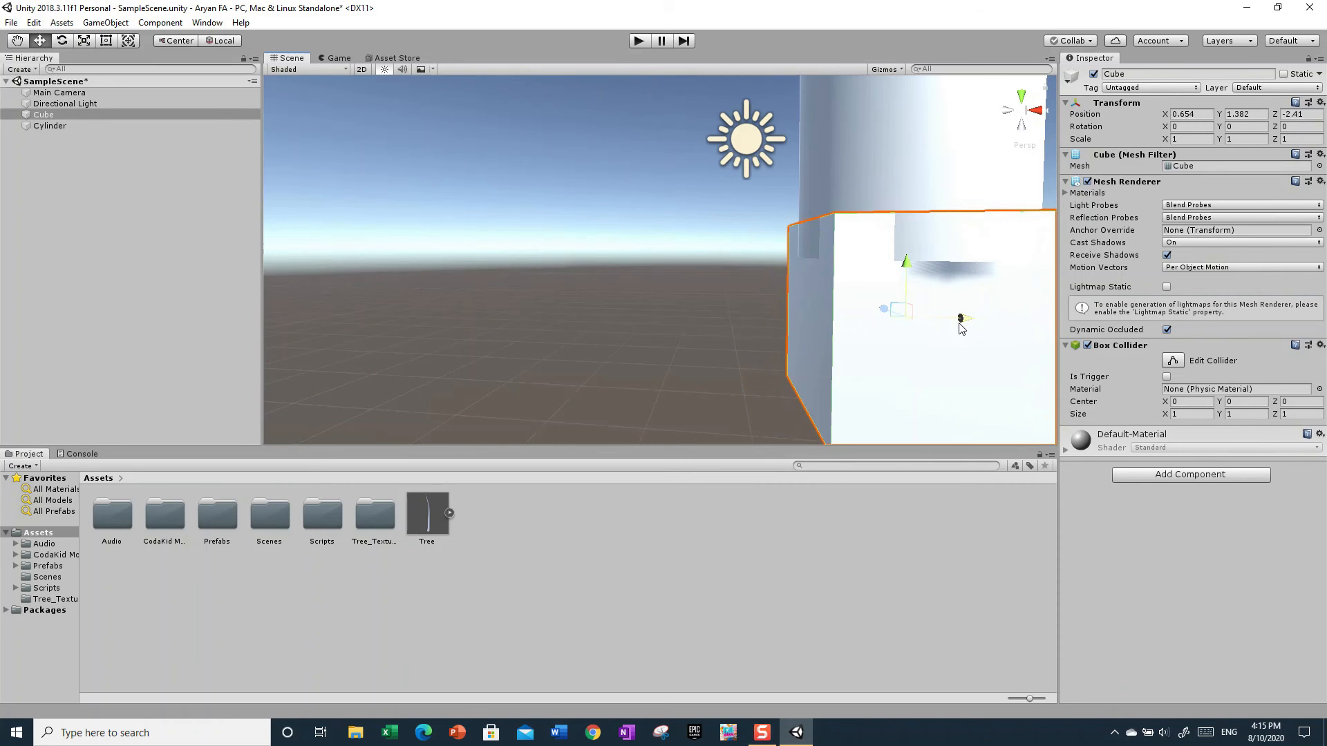
pyautogui.keyDown('alt'); pyautogui.moveTo(744, 332); pyautogui.dragTo(857, 391); pyautogui.keyUp('alt')
pyautogui.click(571, 296)
pyautogui.keyDown('alt'); pyautogui.moveTo(537, 267); pyautogui.dragTo(562, 202); pyautogui.keyUp('alt')
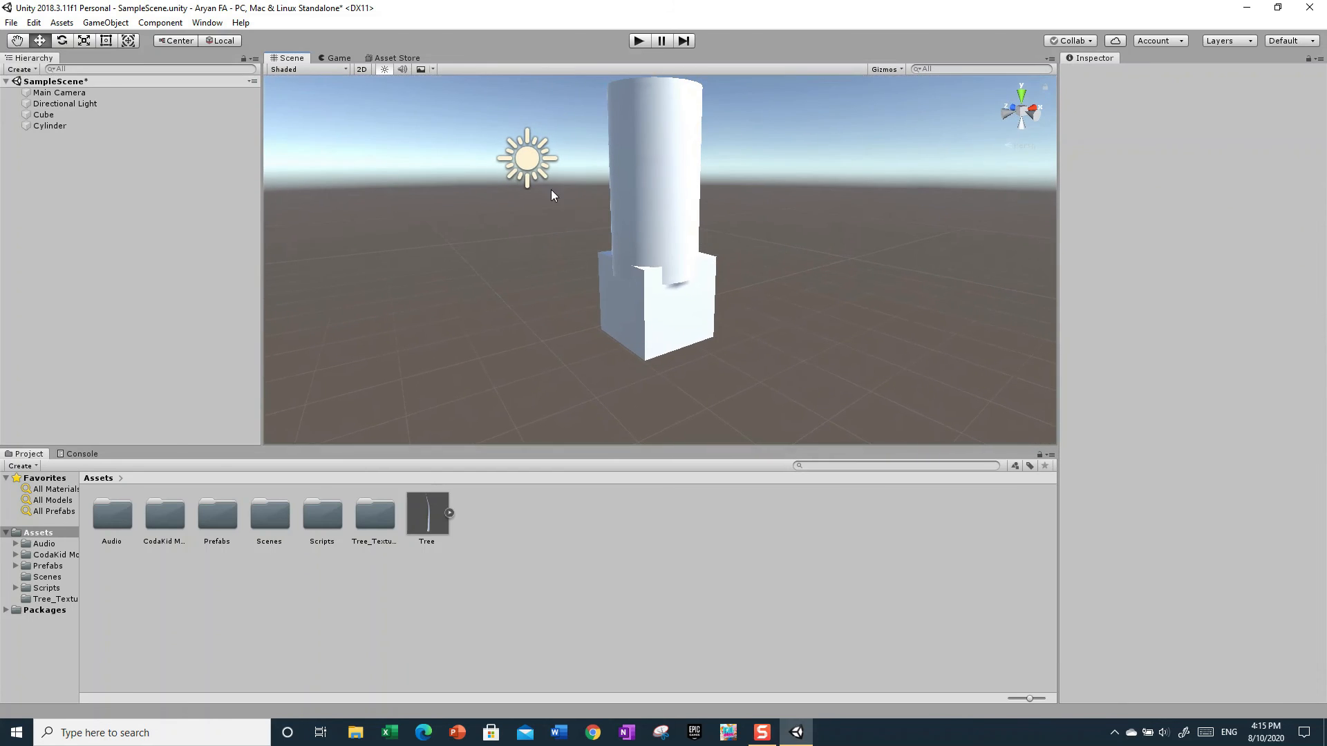
# - Delete the cylinder from the scene, leaving the cube in place
pyautogui.click(36, 126)
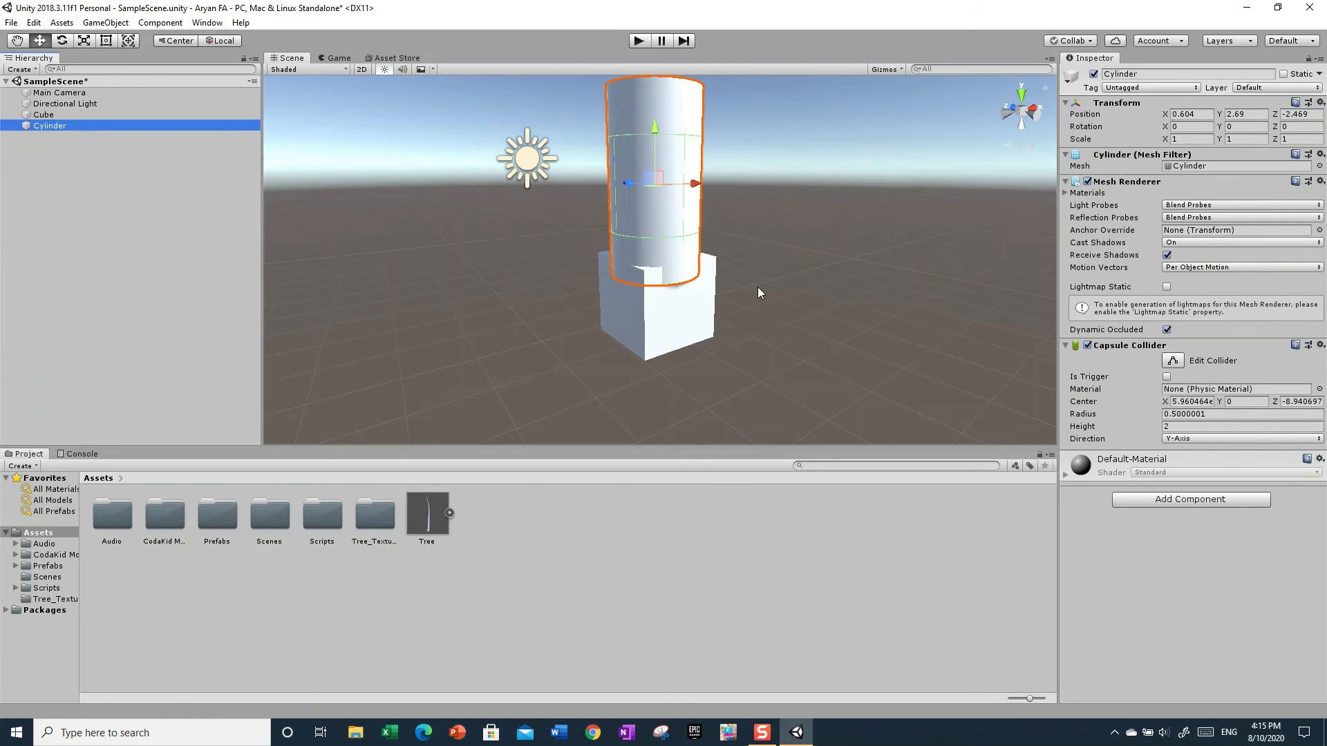
pyautogui.rightClick(62, 126)
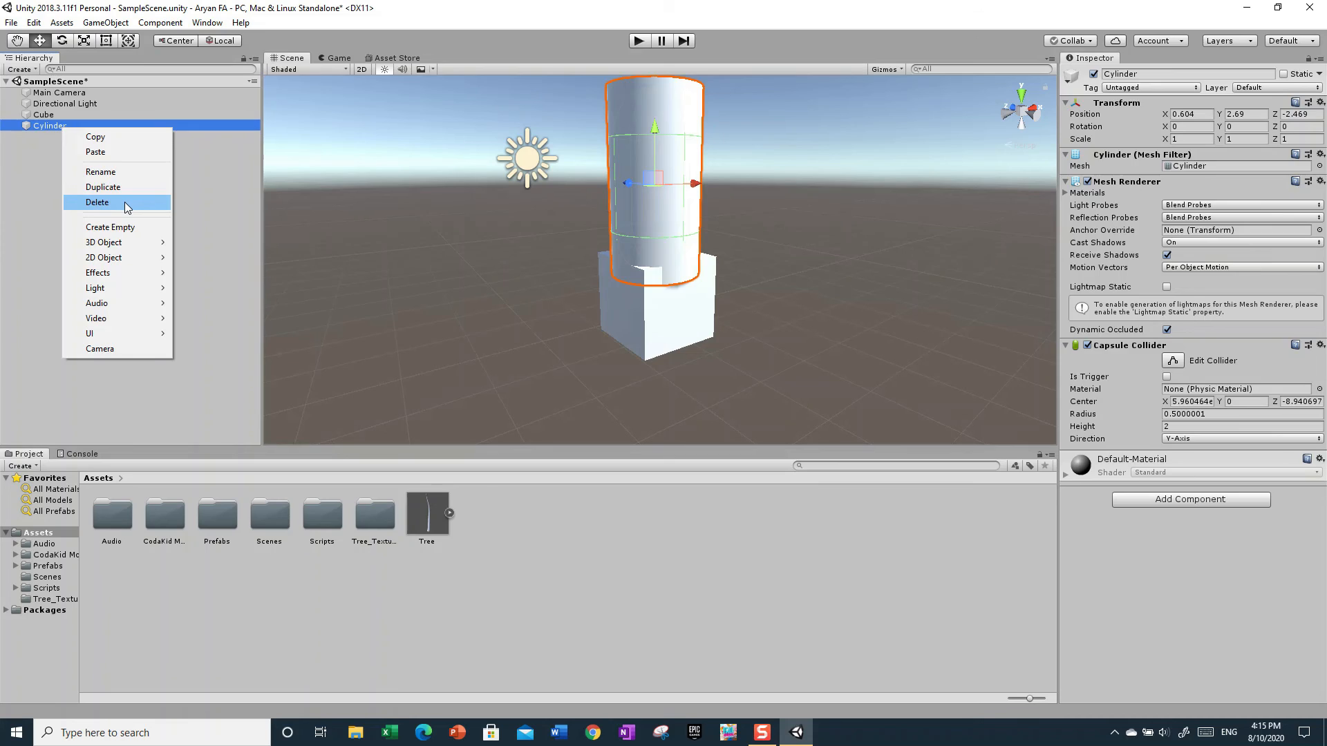
pyautogui.click(126, 204)
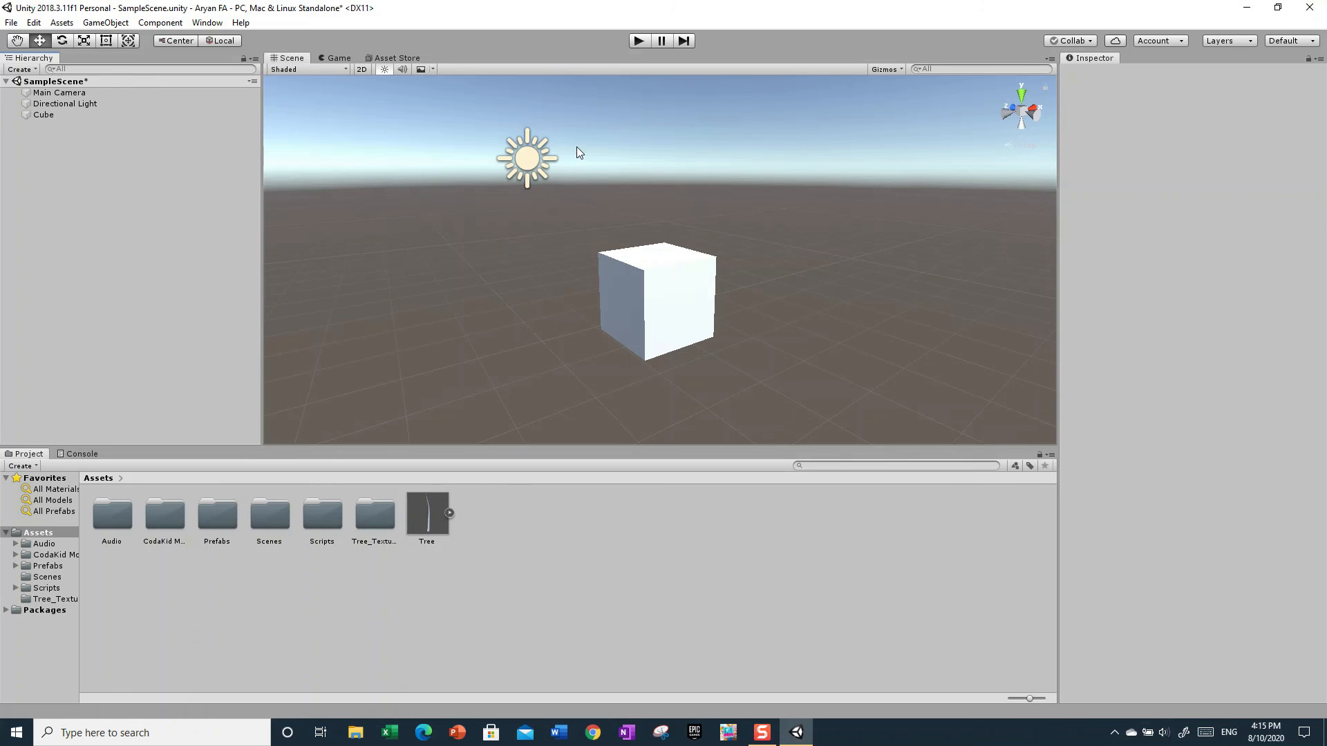
# - Close the editor, saving the changes to SampleScene, and reopen the project stored in the Coding with Unity folder
pyautogui.click(1310, 8)
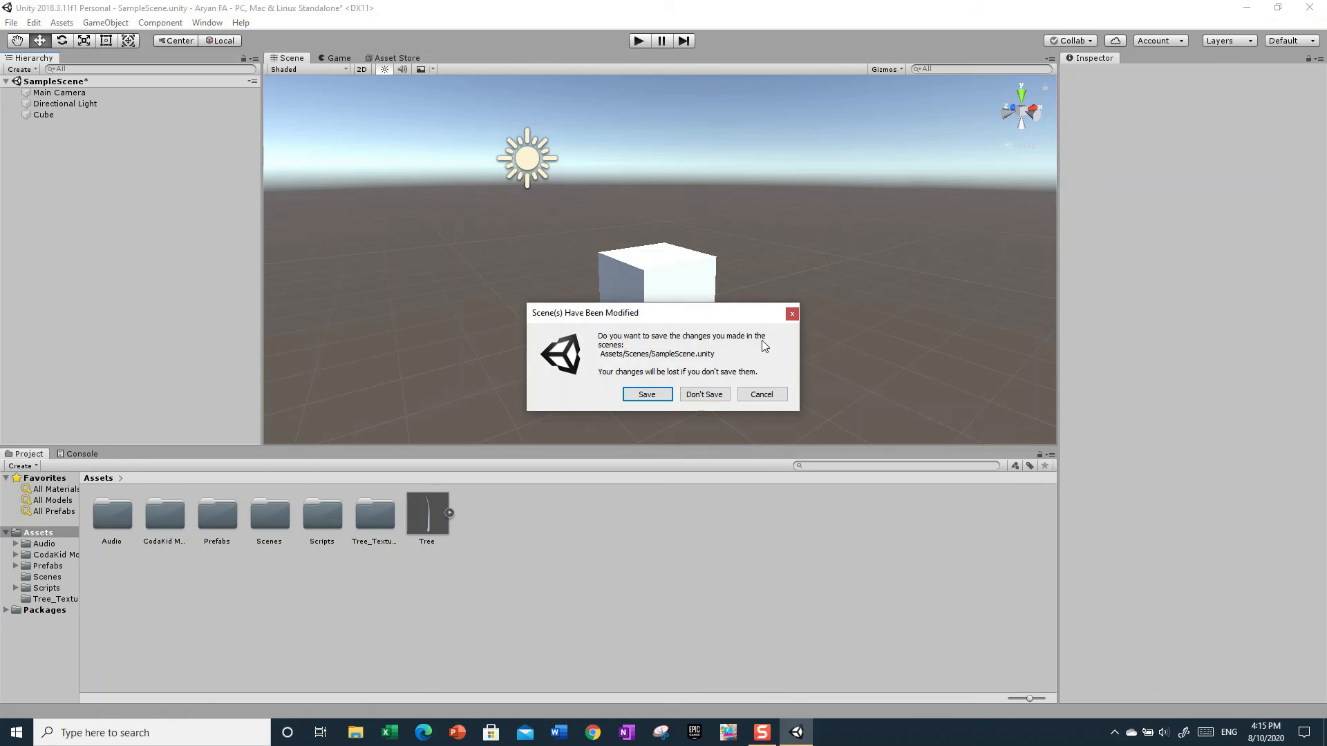
pyautogui.click(647, 395)
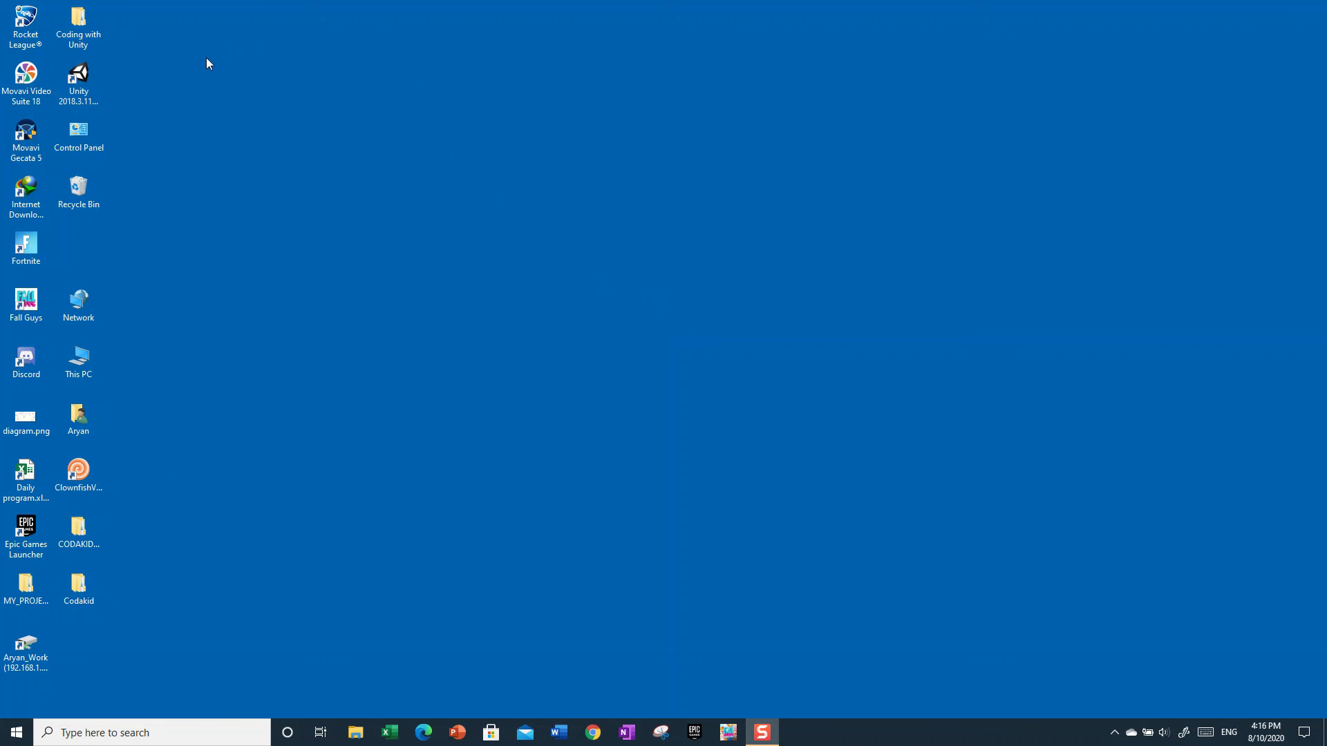
pyautogui.doubleClick(95, 89)
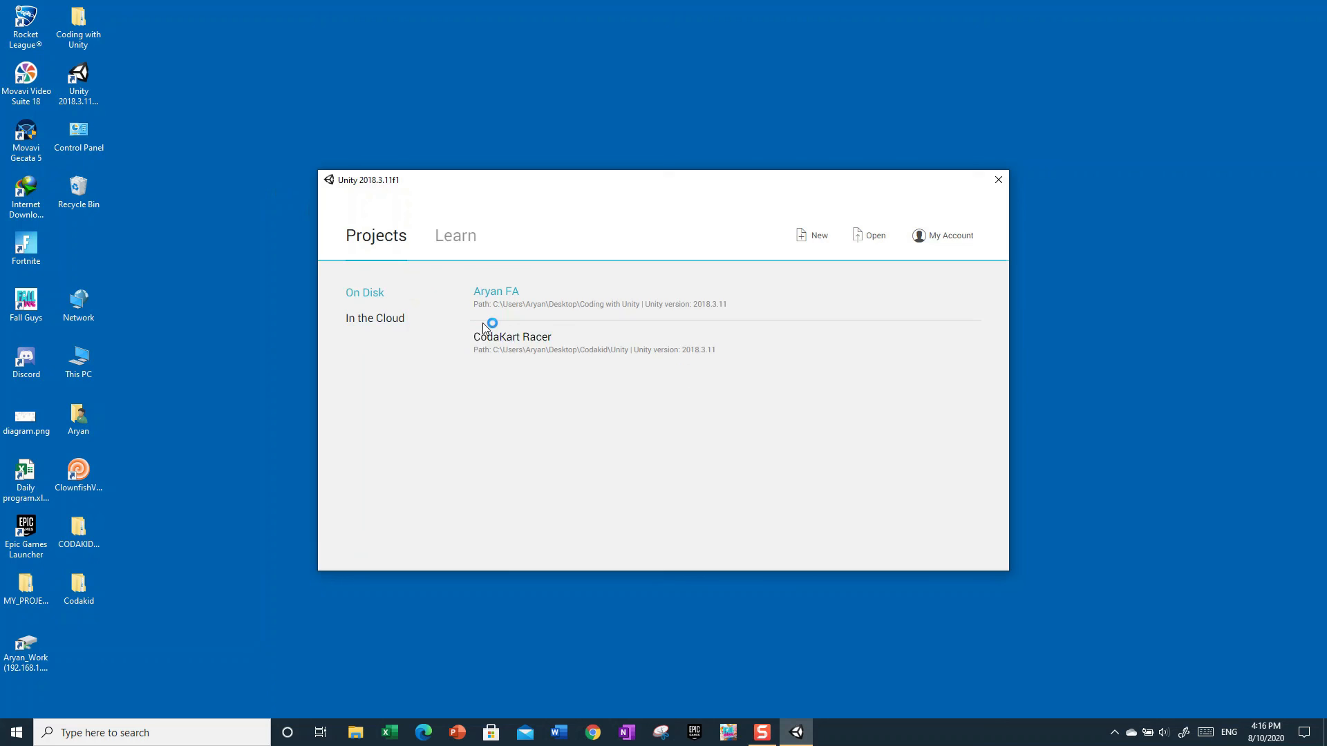
pyautogui.click(502, 306)
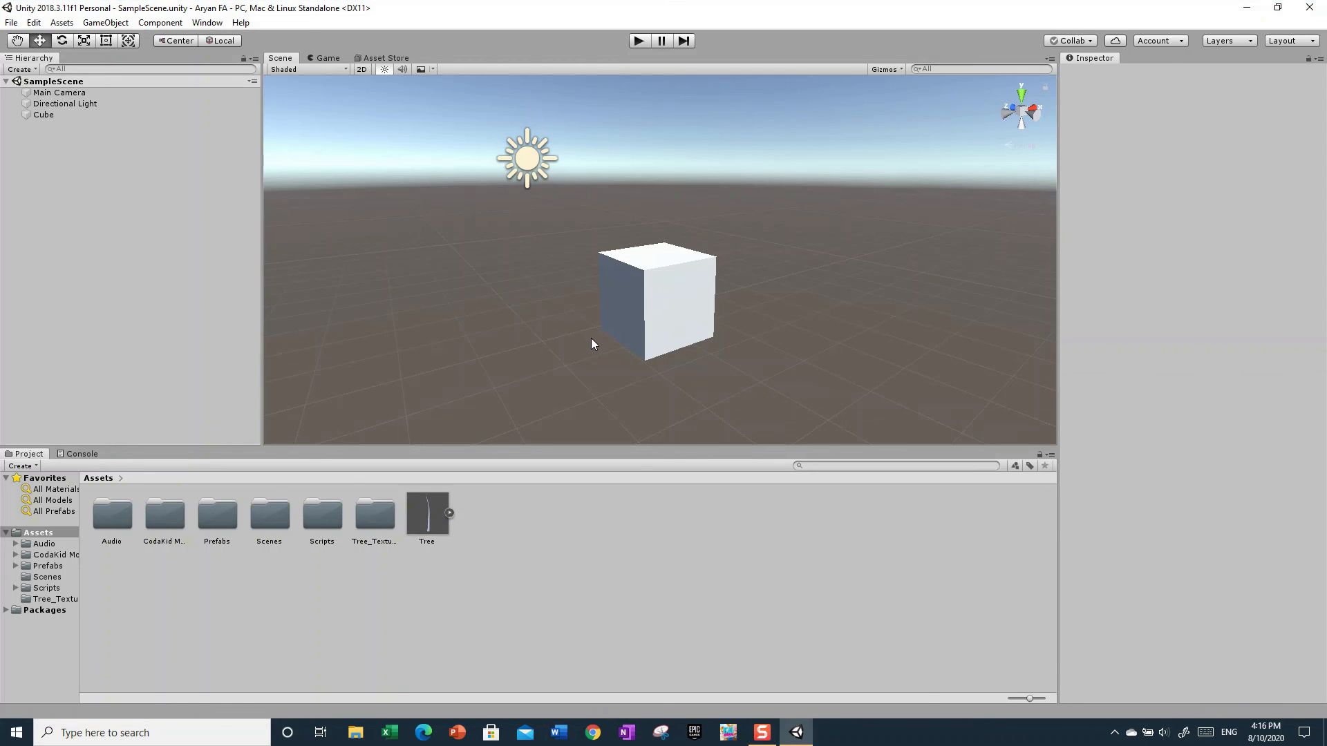
pyautogui.moveTo(591, 338)
pyautogui.mouseDown(button='right')
pyautogui.moveTo(527, 323)
pyautogui.moveTo(602, 299)
pyautogui.moveTo(611, 329)
pyautogui.mouseUp(button='right')
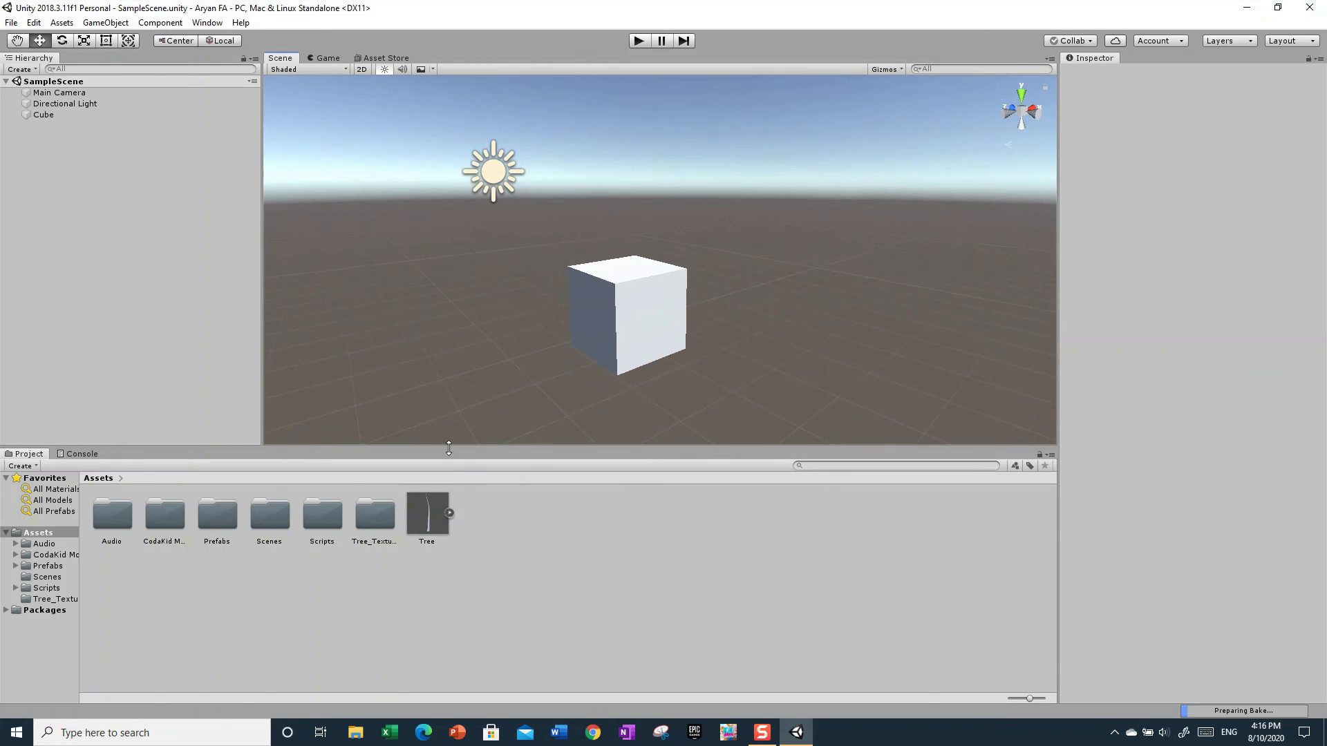
# - Delete the Tree prefab and the Tree_Textures folder from the project's Assets
pyautogui.rightClick(439, 513)
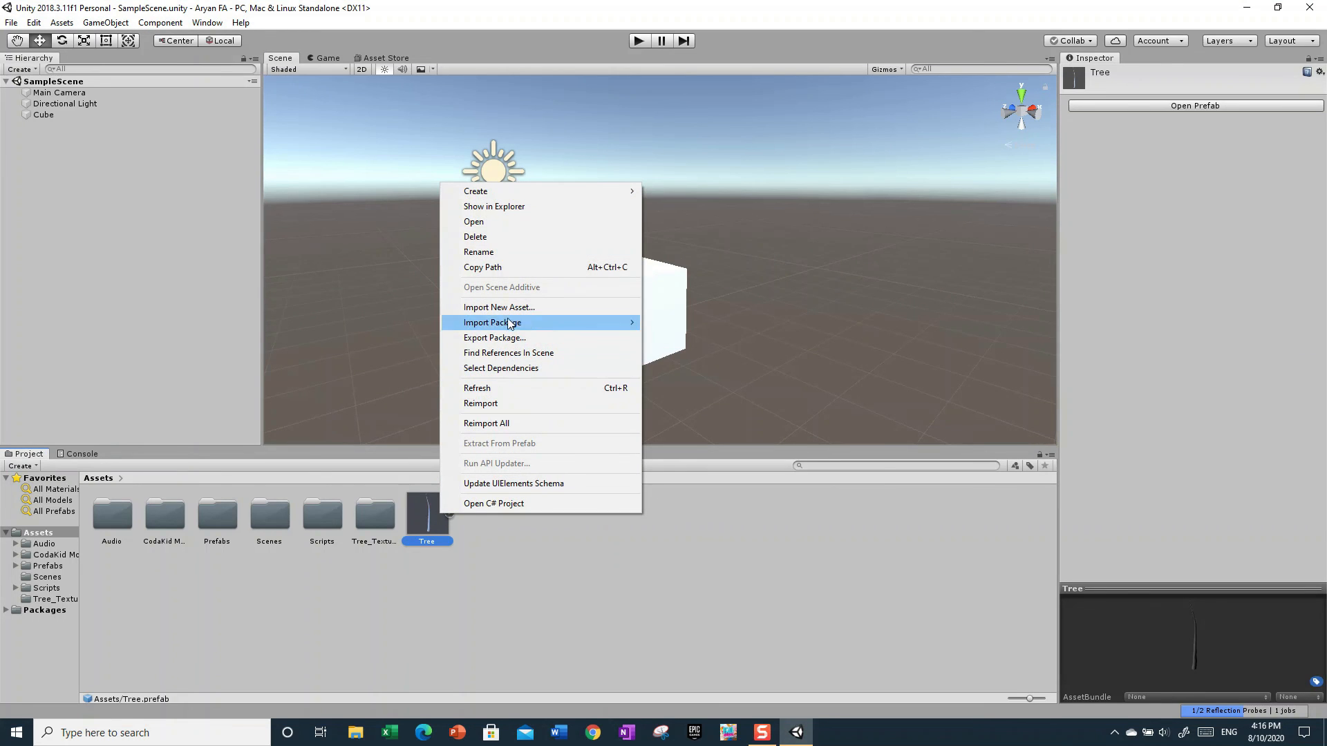
pyautogui.click(475, 236)
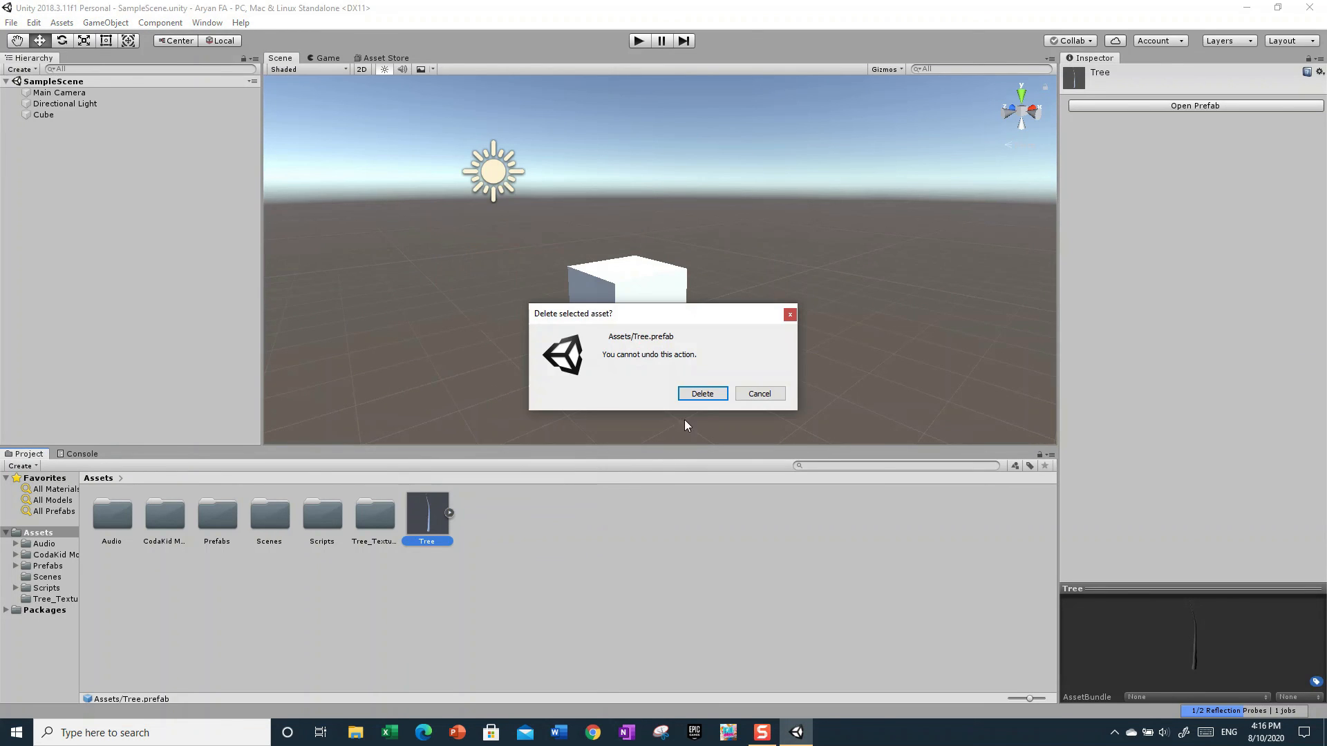
pyautogui.click(702, 393)
pyautogui.rightClick(379, 528)
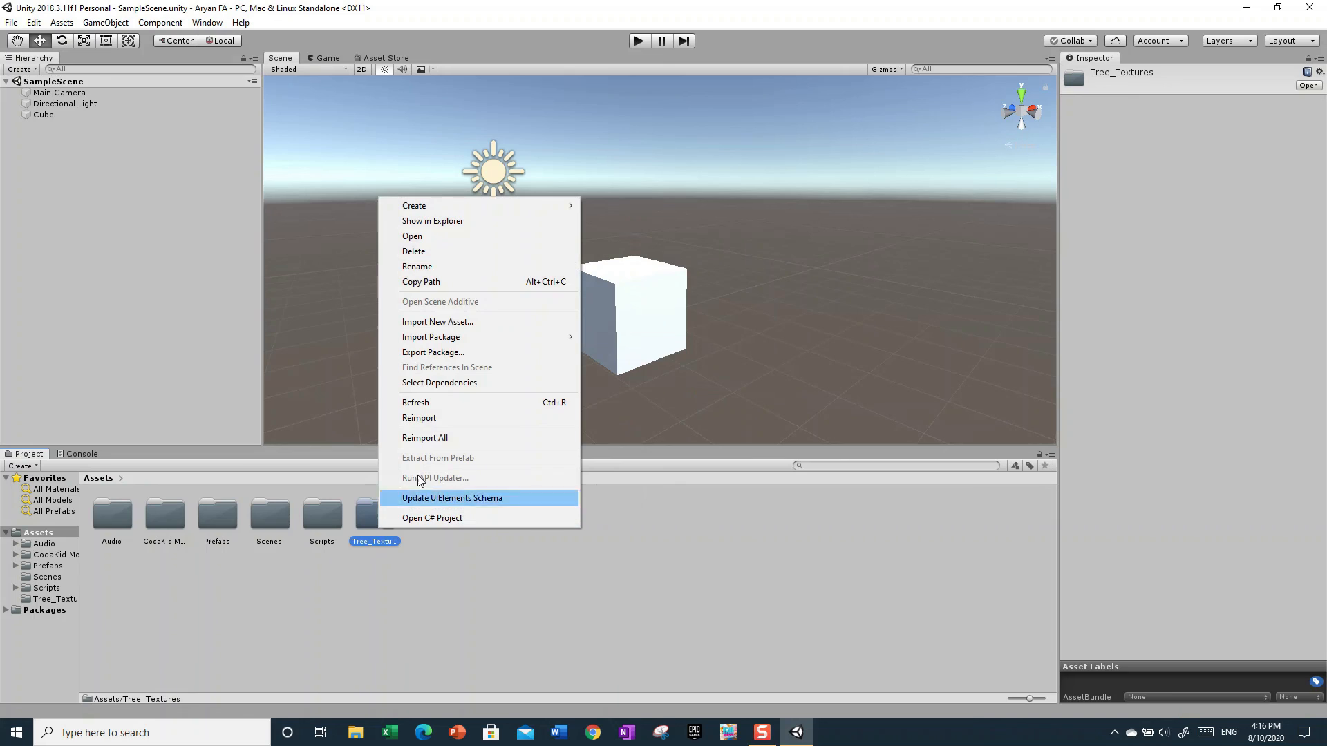
pyautogui.click(423, 252)
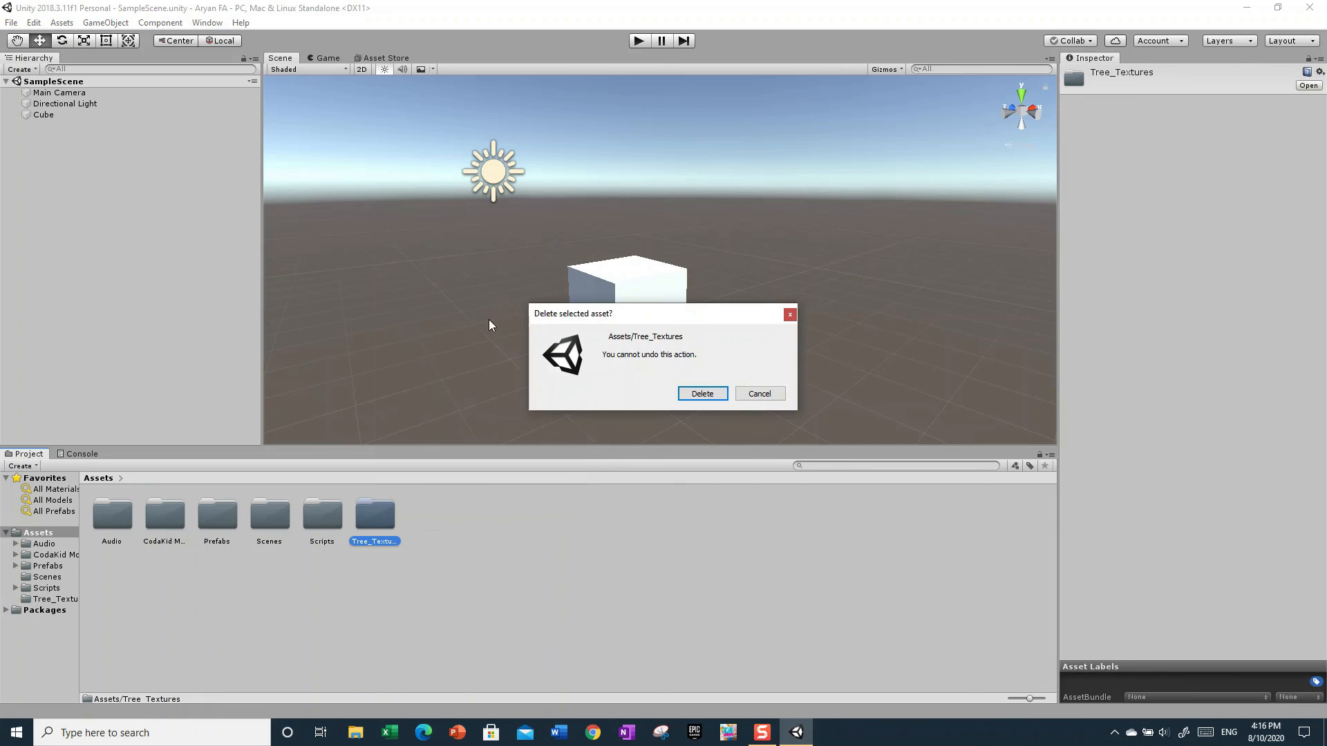
pyautogui.click(702, 393)
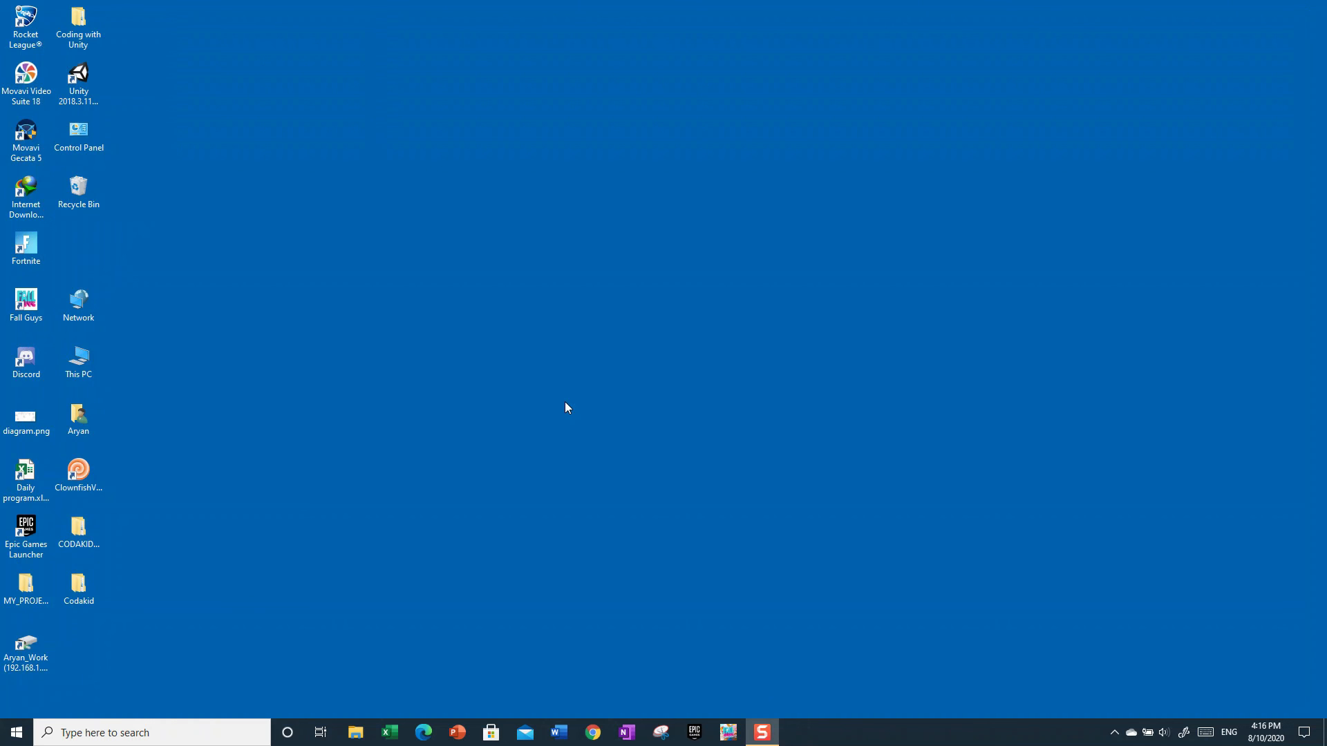
# - Launch Unity 2018.3.11f1 from the desktop and load the on-disk project located in Coding with Unity
pyautogui.click(80, 92)
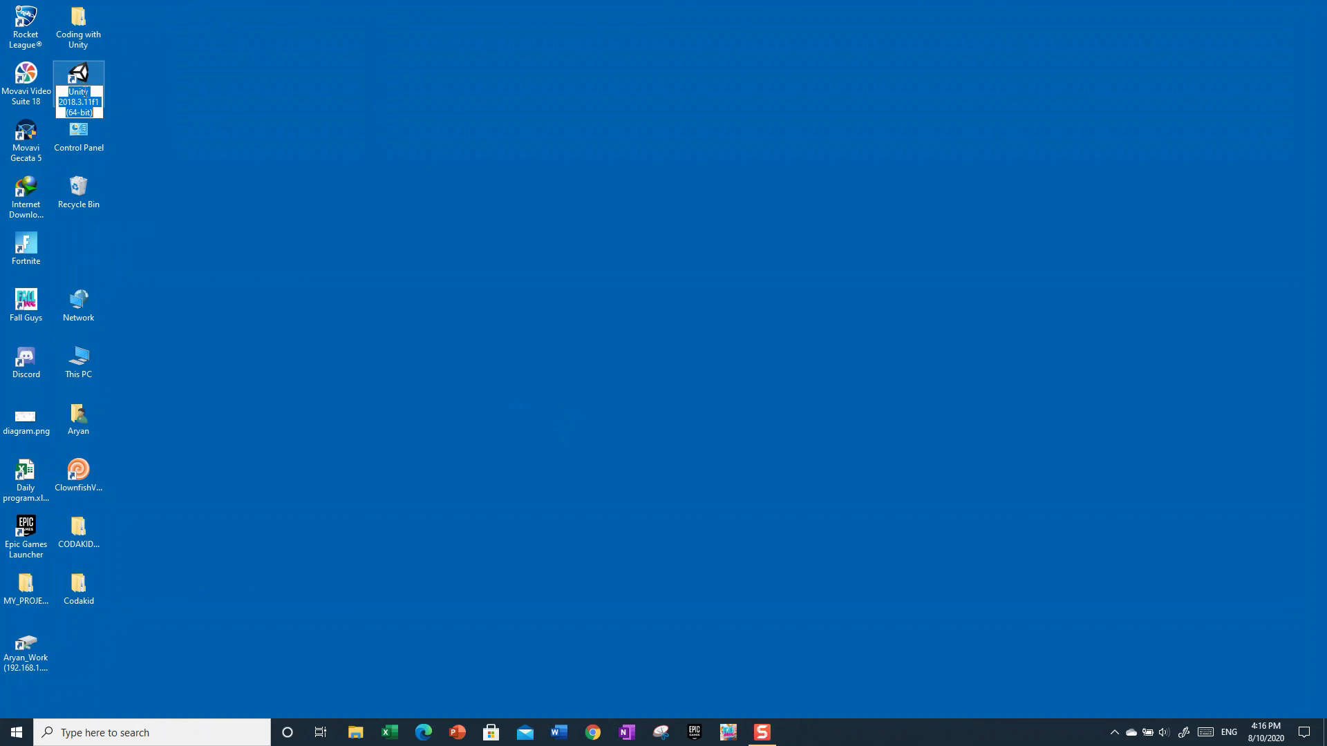
pyautogui.doubleClick(79, 73)
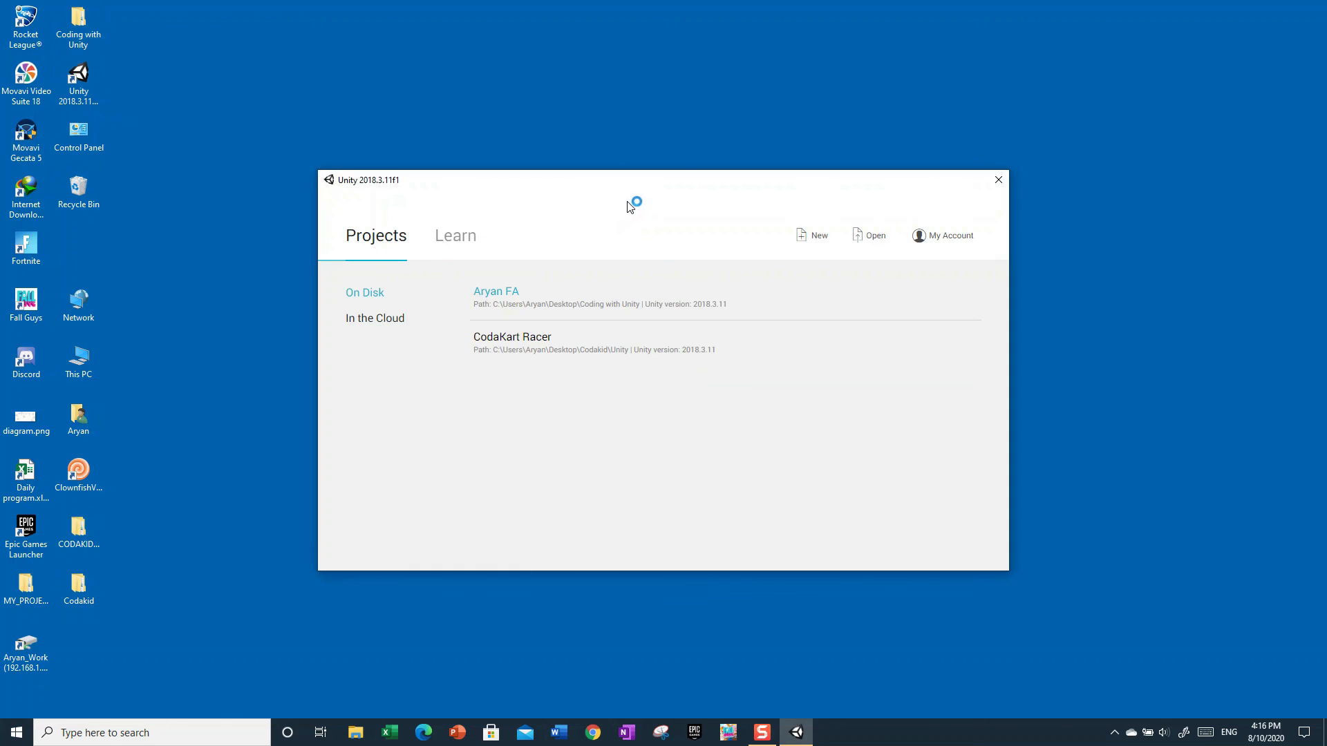
pyautogui.click(479, 292)
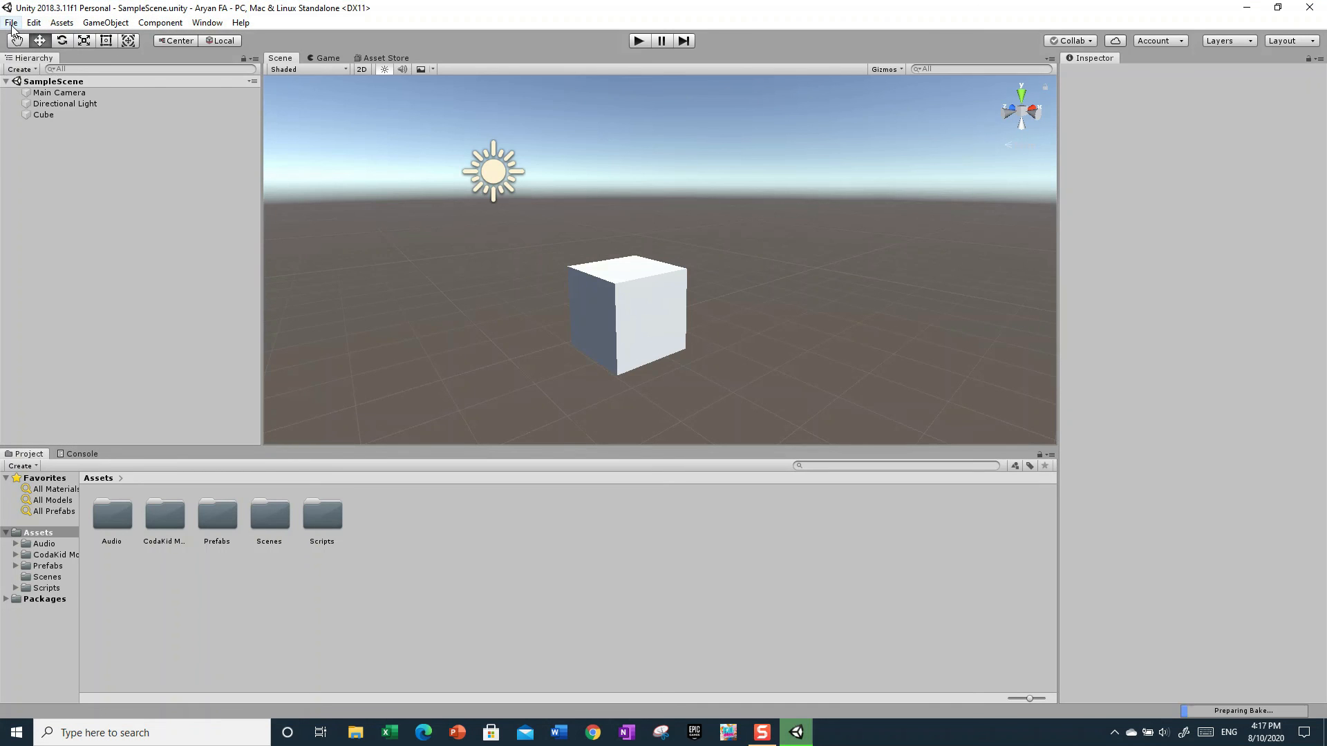
# - Save the project and close the editor
pyautogui.click(12, 25)
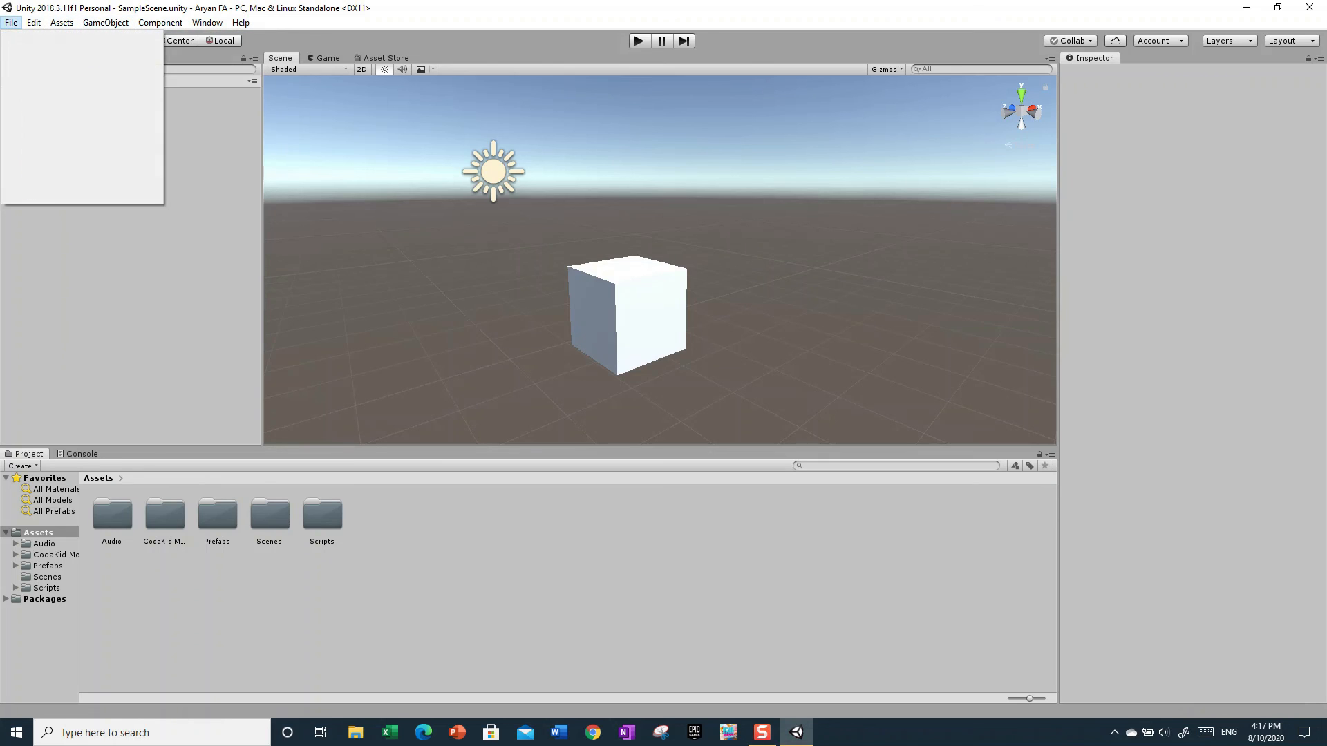
pyautogui.moveTo(34, 22)
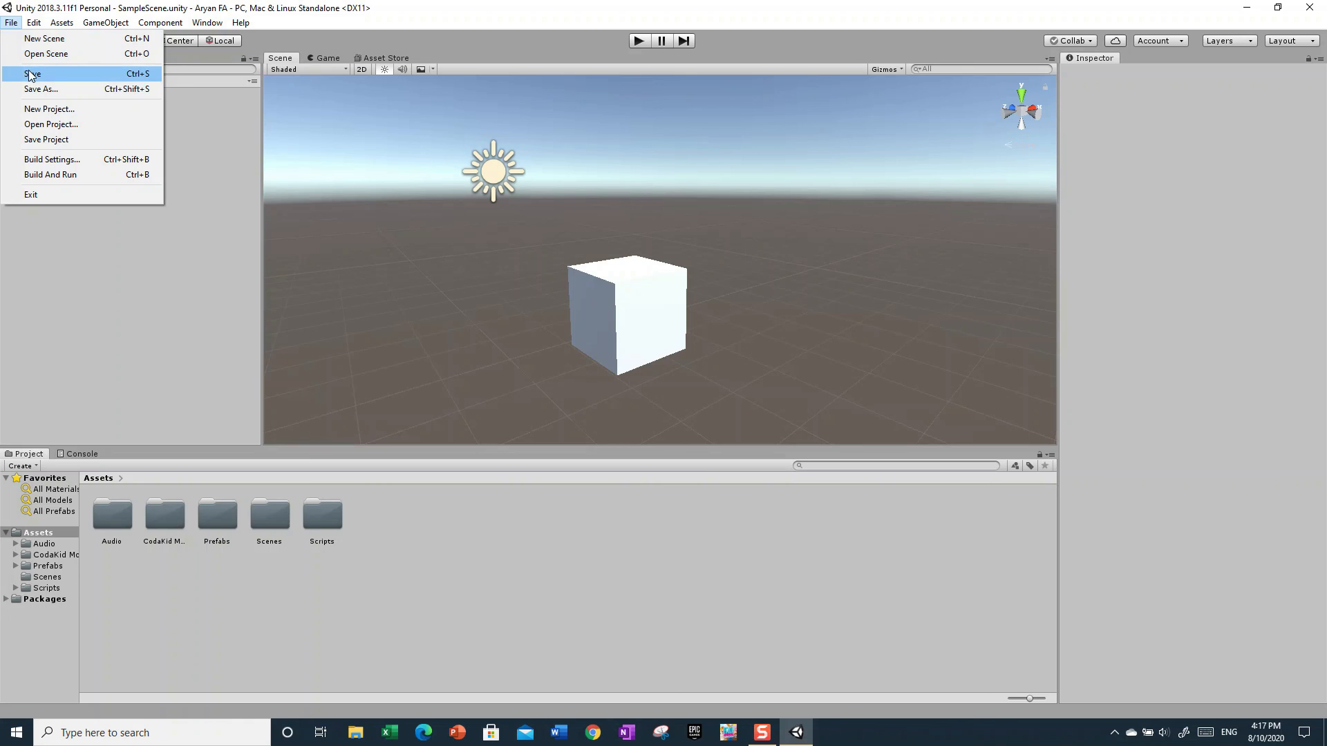
pyautogui.click(51, 141)
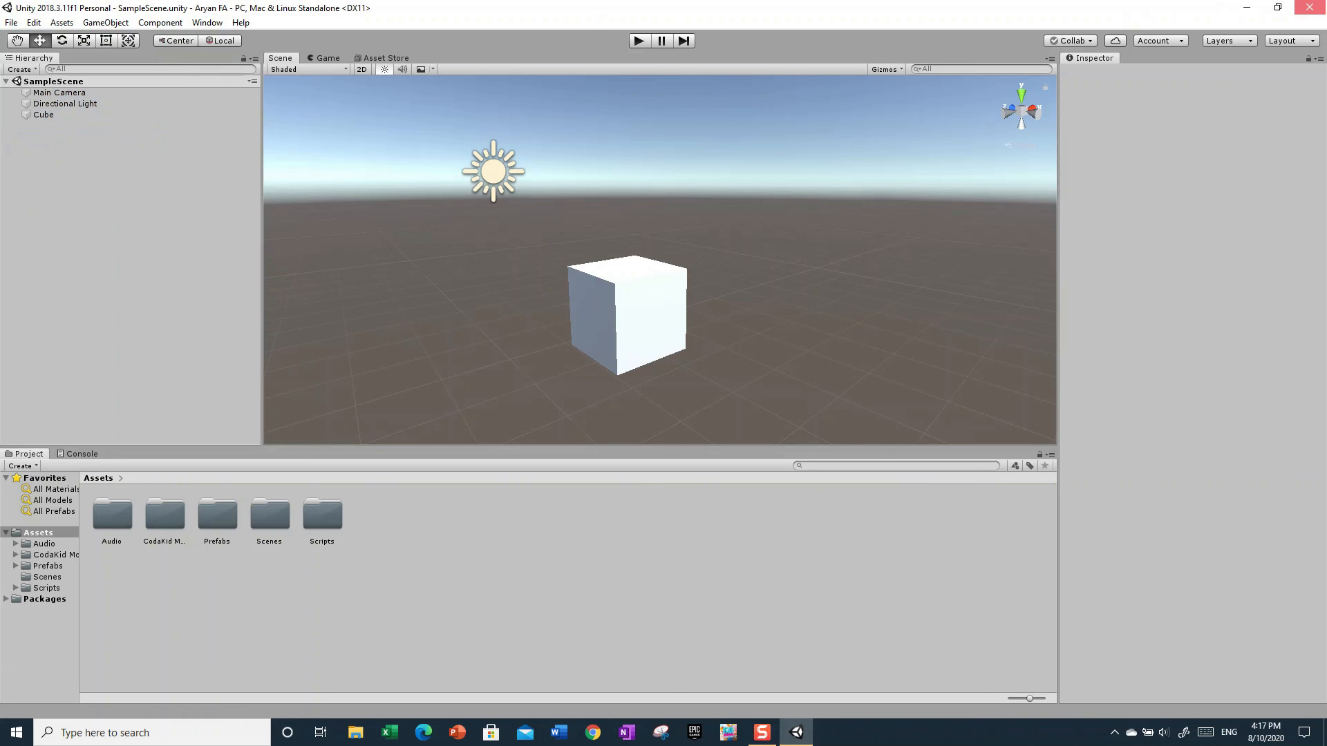
pyautogui.click(1311, 7)
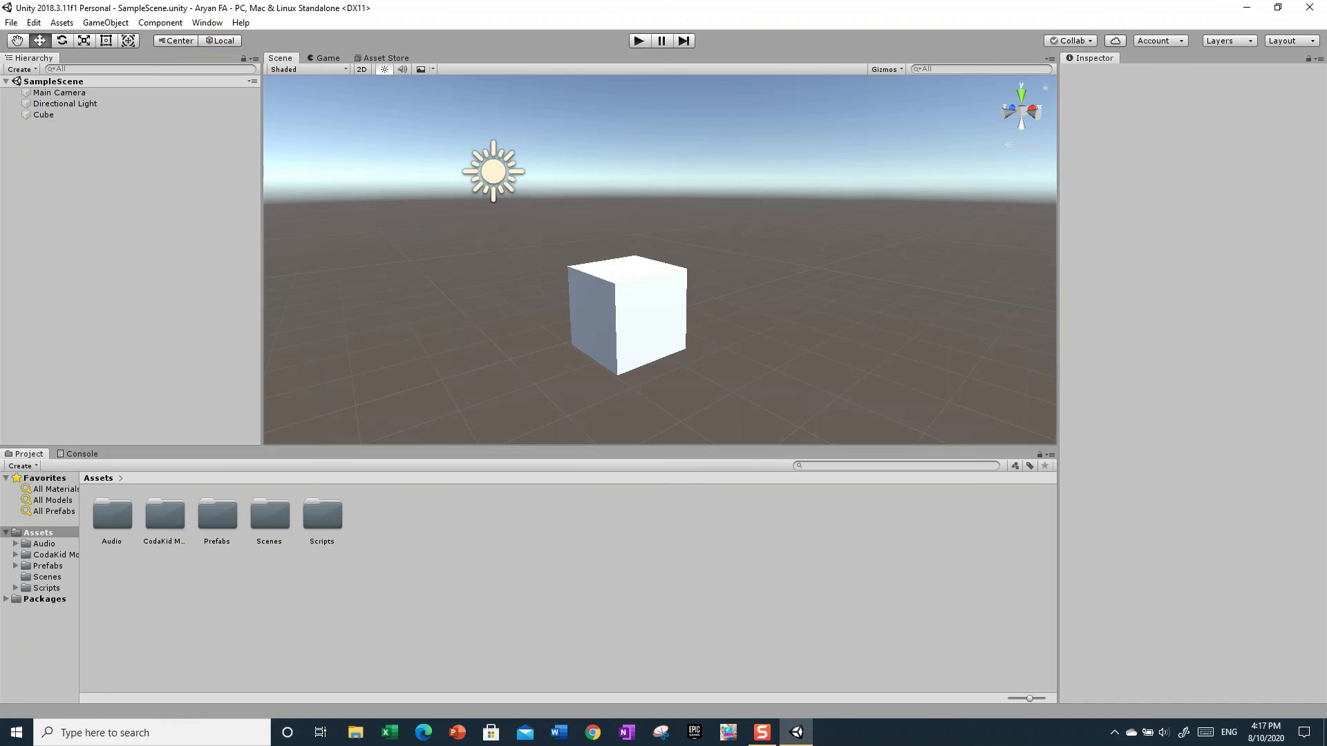